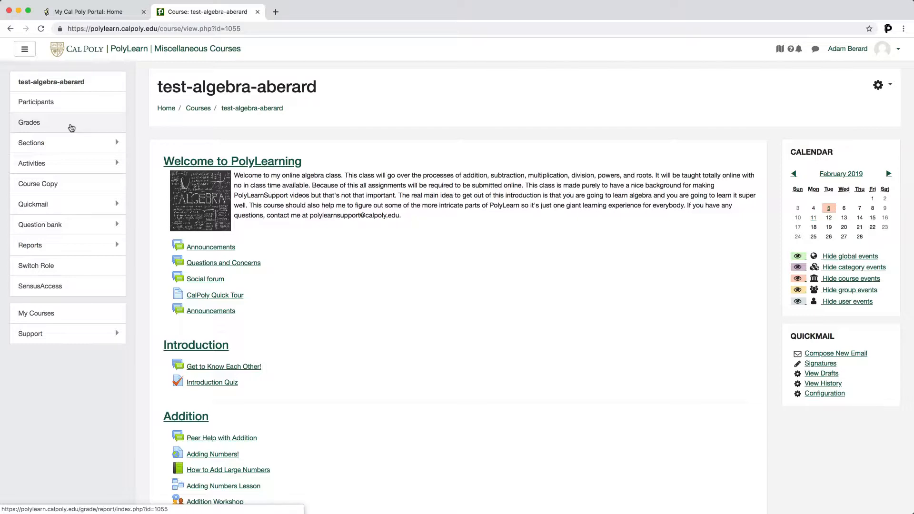
# Open the course's gradebook setup and look over its grade categories and items
pyautogui.click(25, 50)
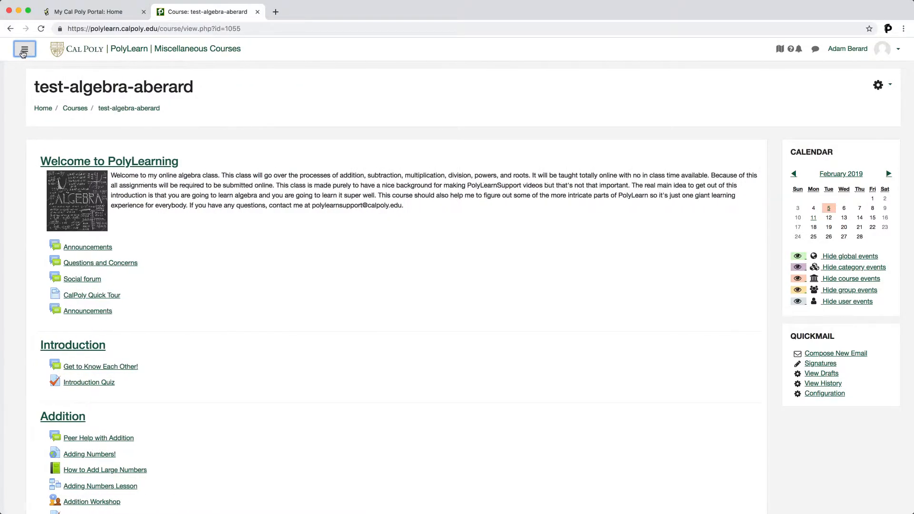
pyautogui.click(25, 51)
pyautogui.click(33, 123)
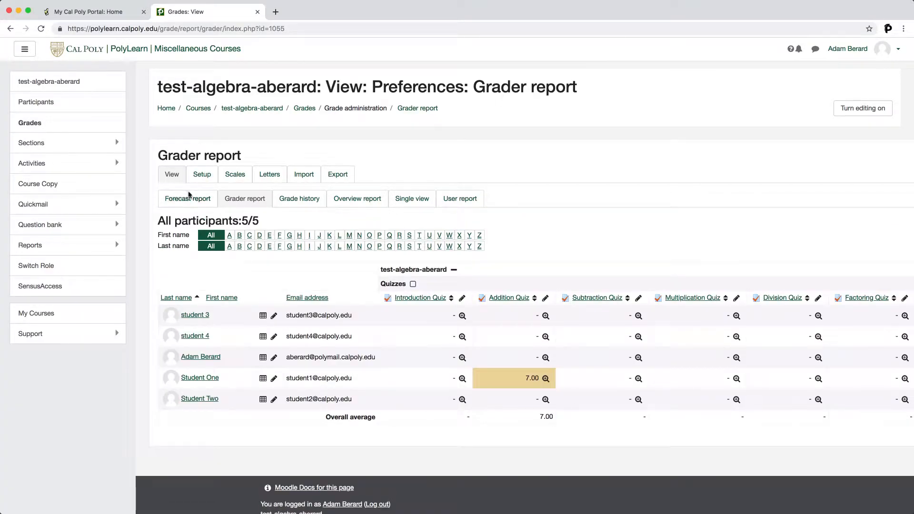
pyautogui.click(202, 175)
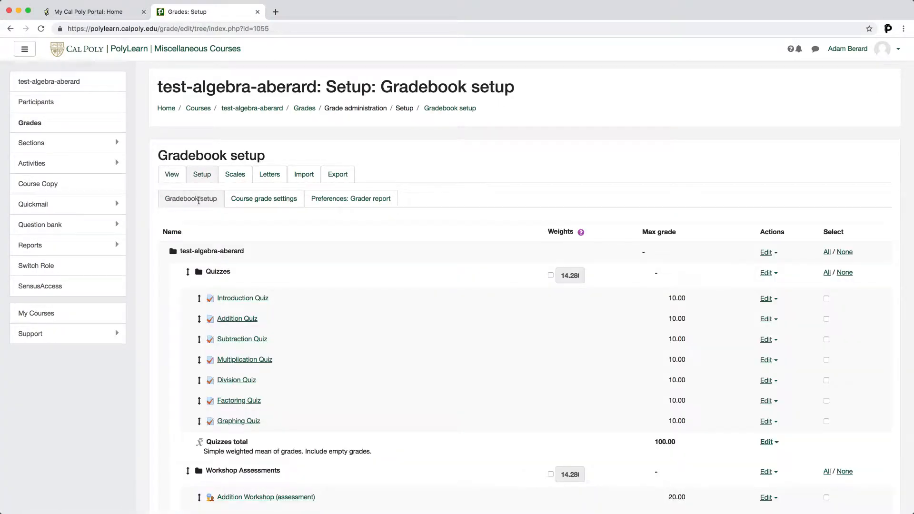
pyautogui.scroll(-9, 192, 199)
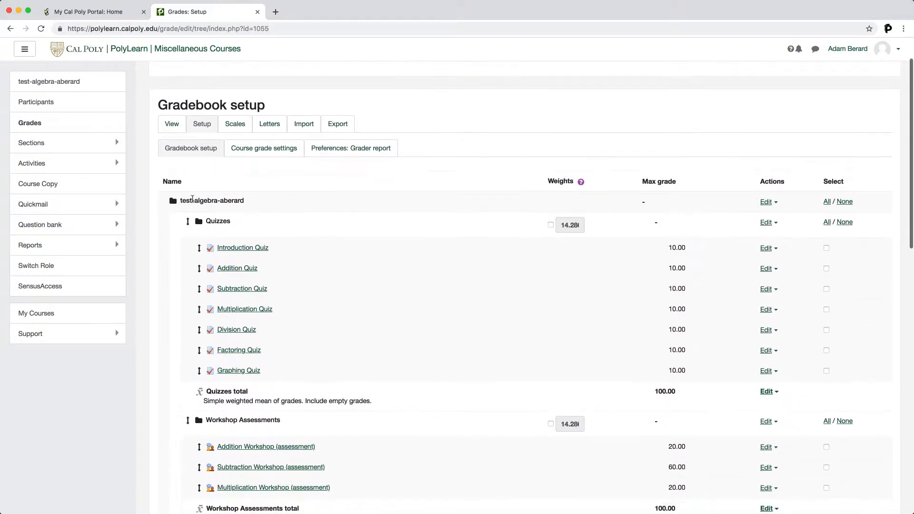
pyautogui.scroll(-3, 192, 199)
pyautogui.scroll(12, 192, 199)
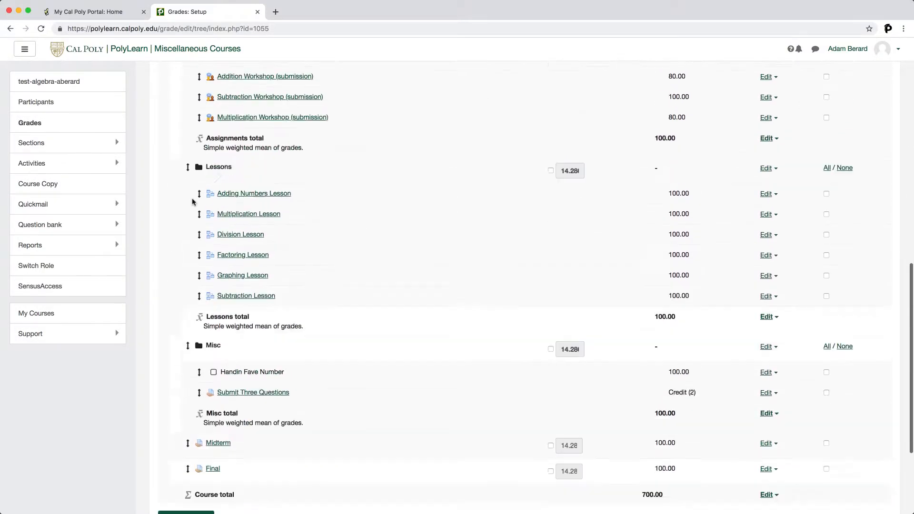
pyautogui.scroll(2, 192, 199)
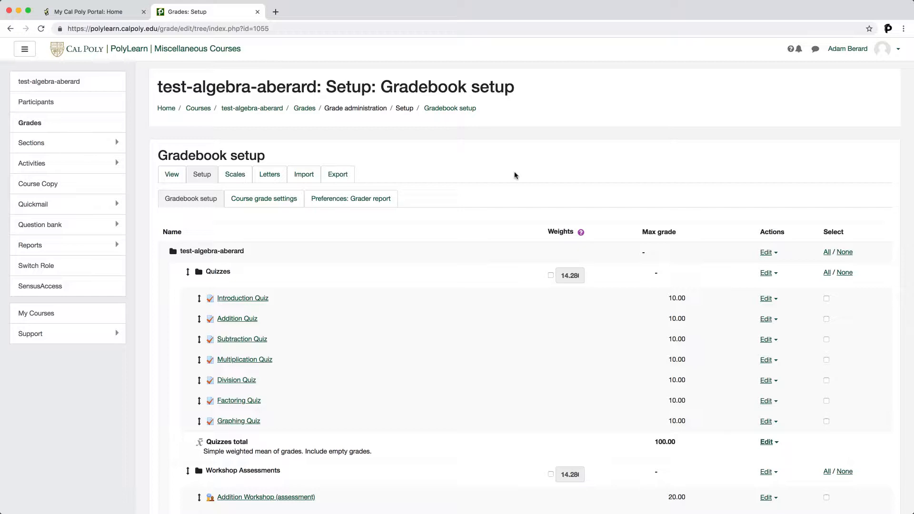
# Set the top-level course category's aggregation to Weighted mean of grades, save it, and return to the gradebook setup
pyautogui.click(767, 252)
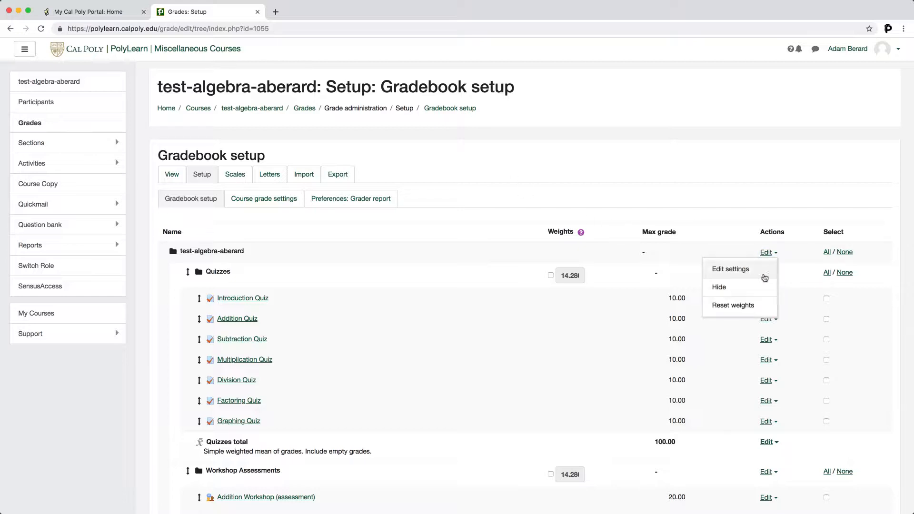
pyautogui.click(759, 273)
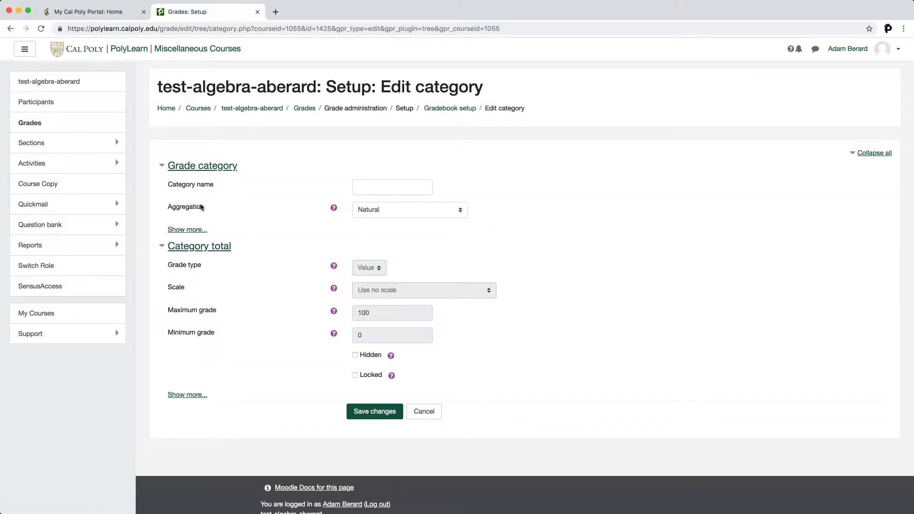
pyautogui.click(359, 210)
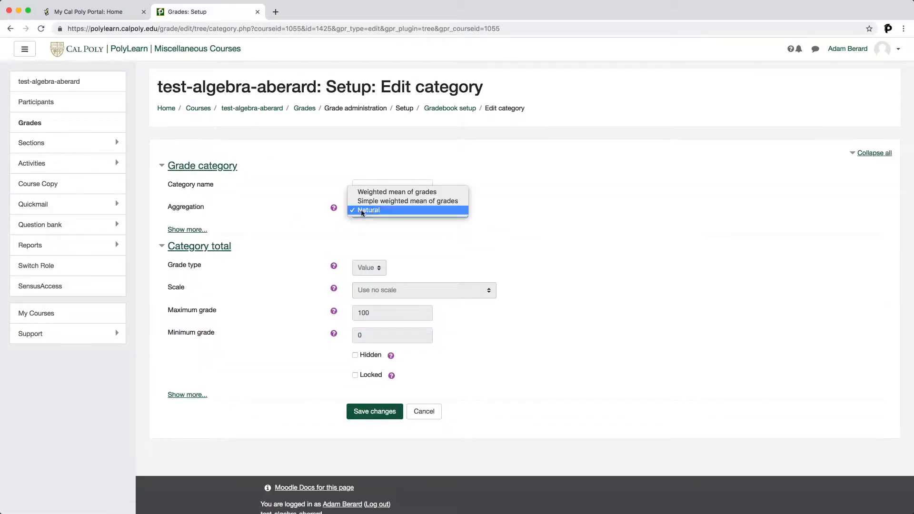
pyautogui.click(455, 193)
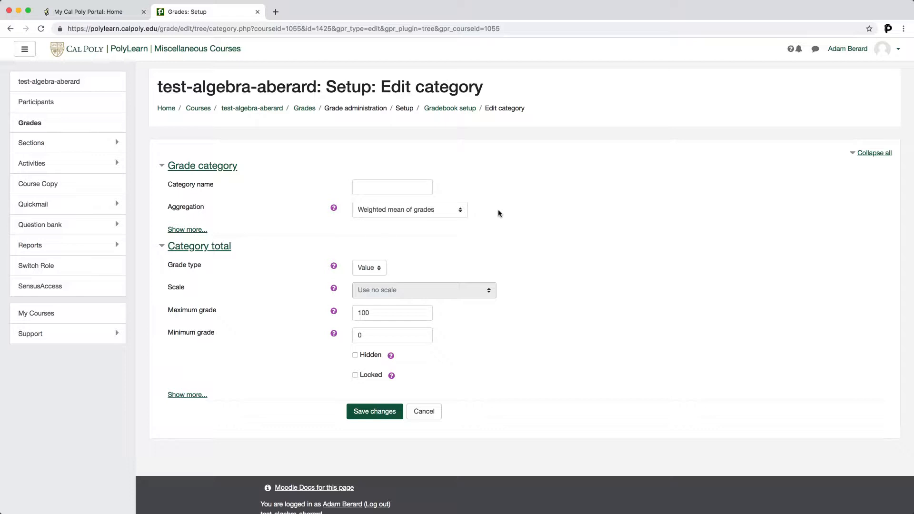
pyautogui.click(382, 411)
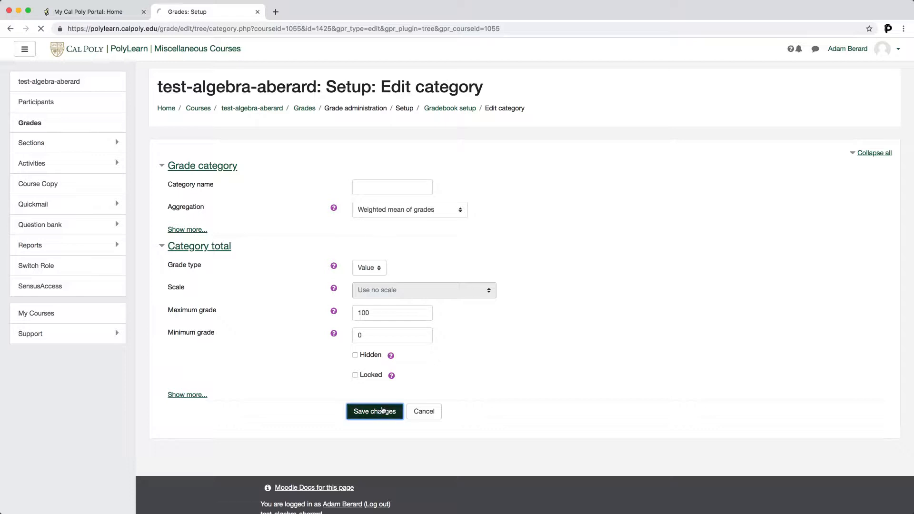
pyautogui.click(524, 211)
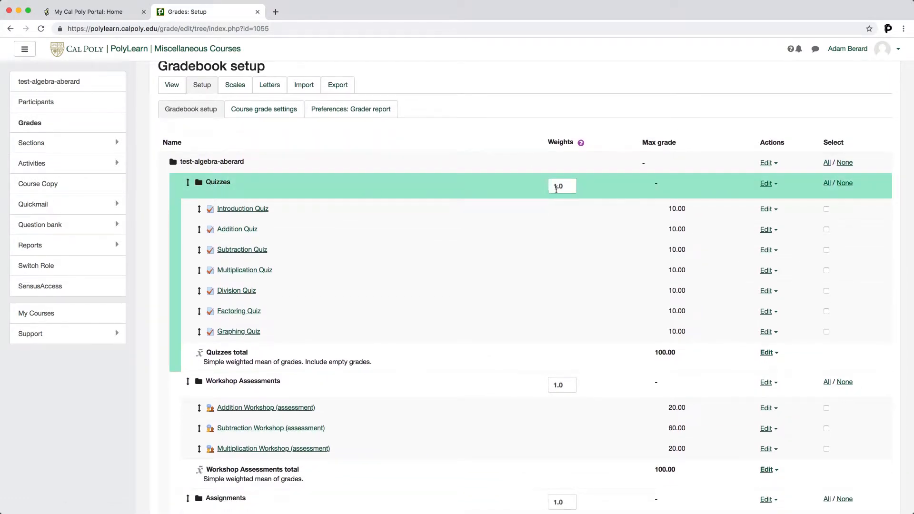
# Look over the category weights, set the Quizzes category's weight to 2.0, and save the gradebook
pyautogui.scroll(-2, 555, 190)
pyautogui.scroll(-8, 552, 324)
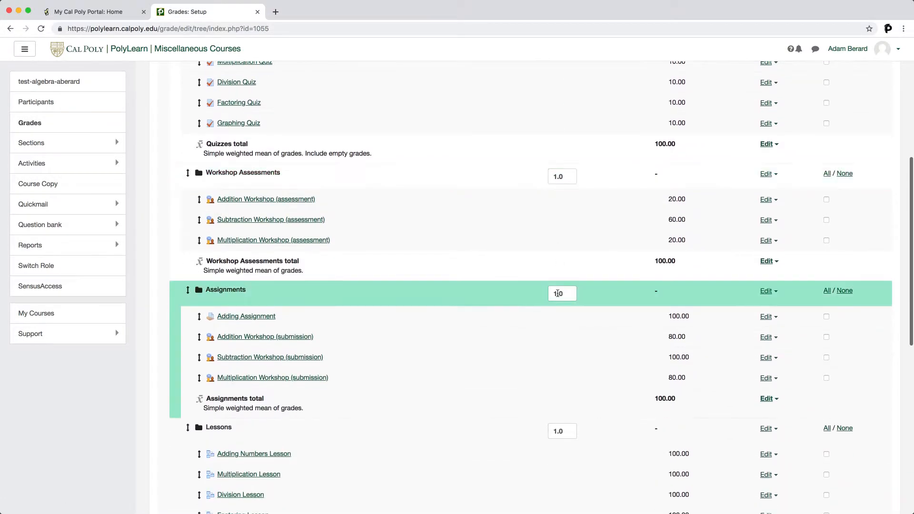
pyautogui.scroll(-3, 558, 296)
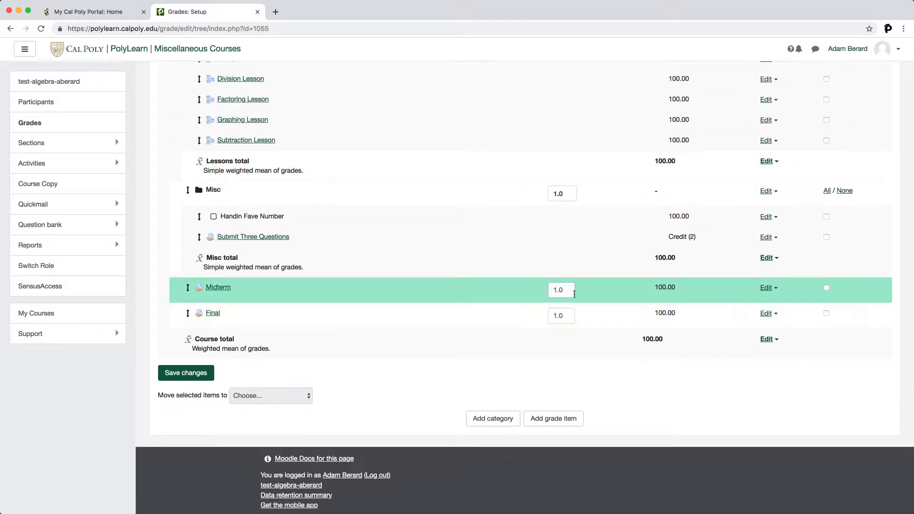
pyautogui.scroll(15, 550, 197)
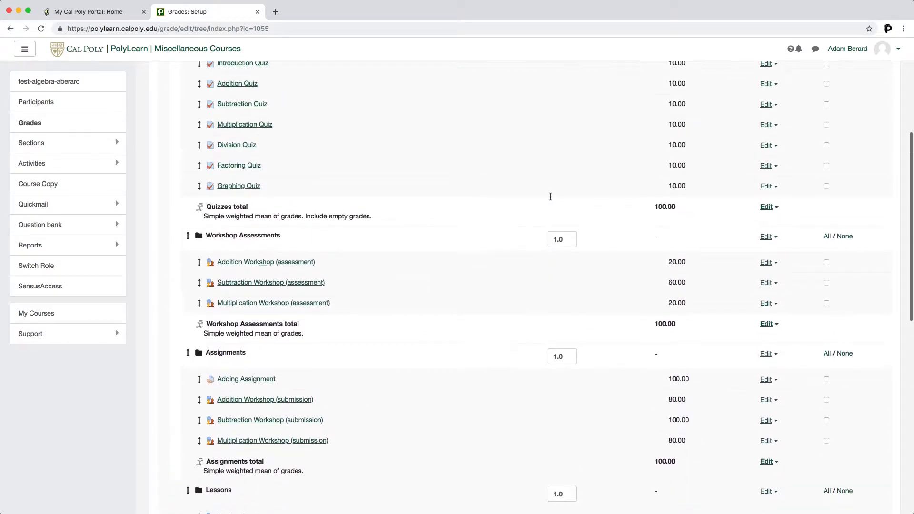
pyautogui.scroll(-1, 526, 229)
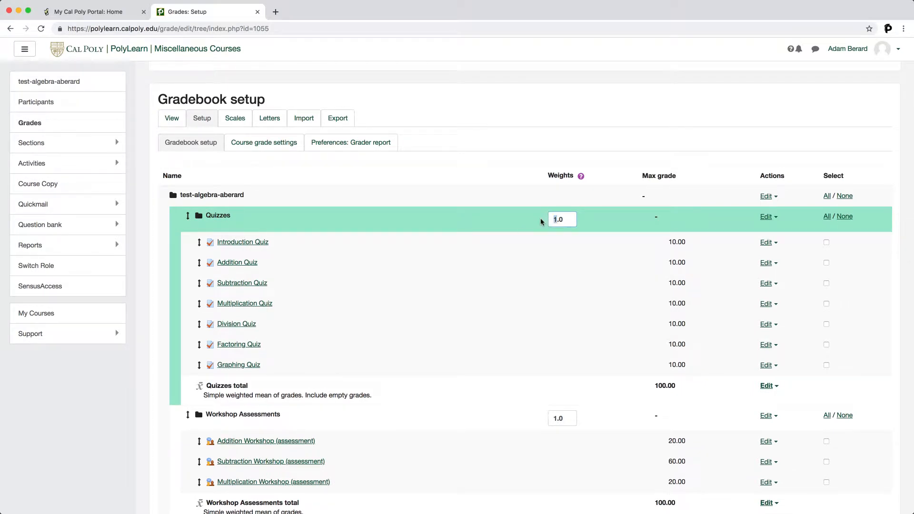
pyautogui.press('Return')
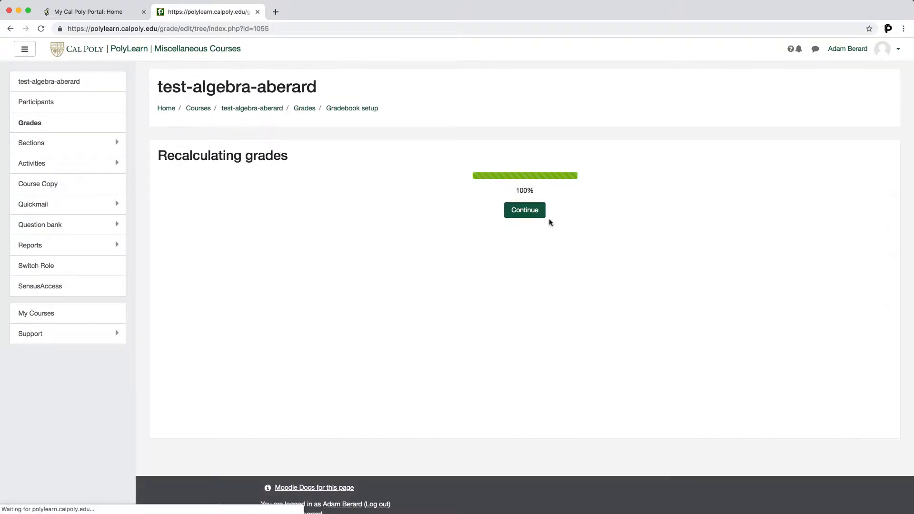
pyautogui.click(525, 211)
# Check the course total's maximum grade, and change the top-level course category's aggregation to Simple weighted mean of grades, saving the change
pyautogui.scroll(-2, 515, 238)
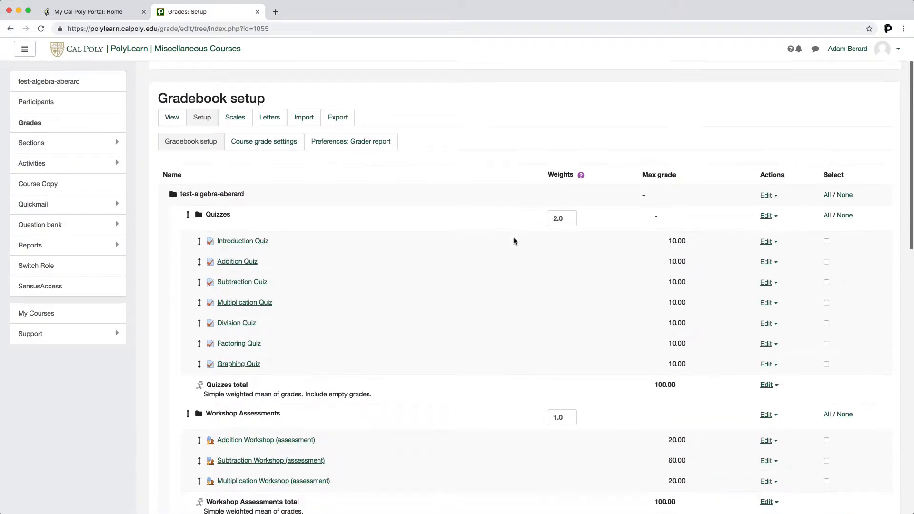
pyautogui.scroll(-6, 537, 208)
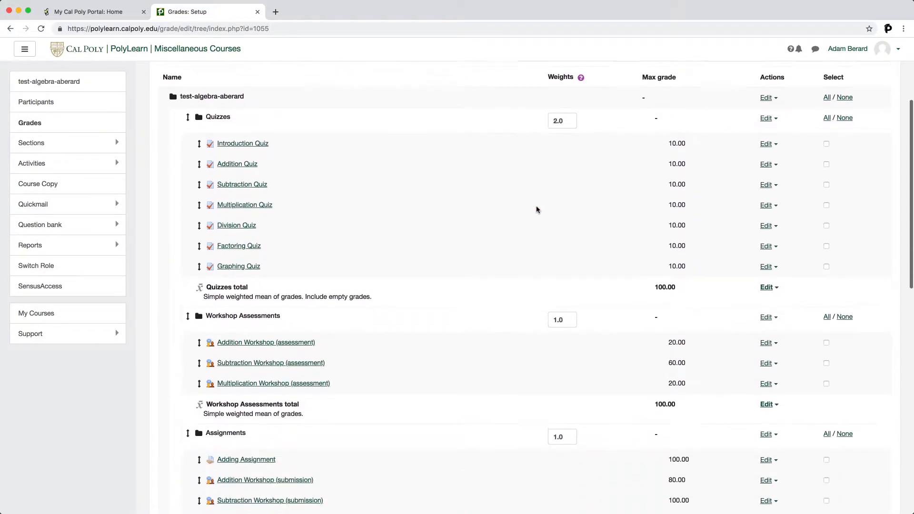
pyautogui.scroll(-8, 537, 209)
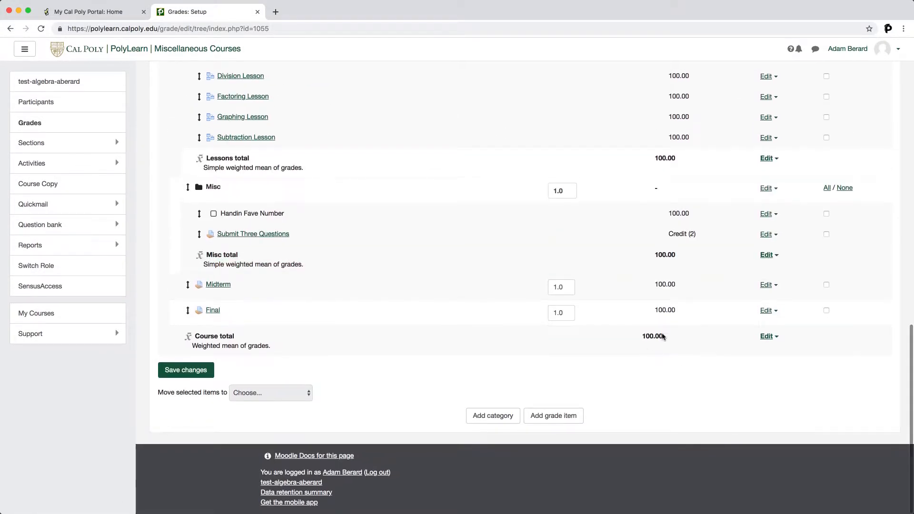
pyautogui.moveTo(664, 337); pyautogui.dragTo(632, 337)
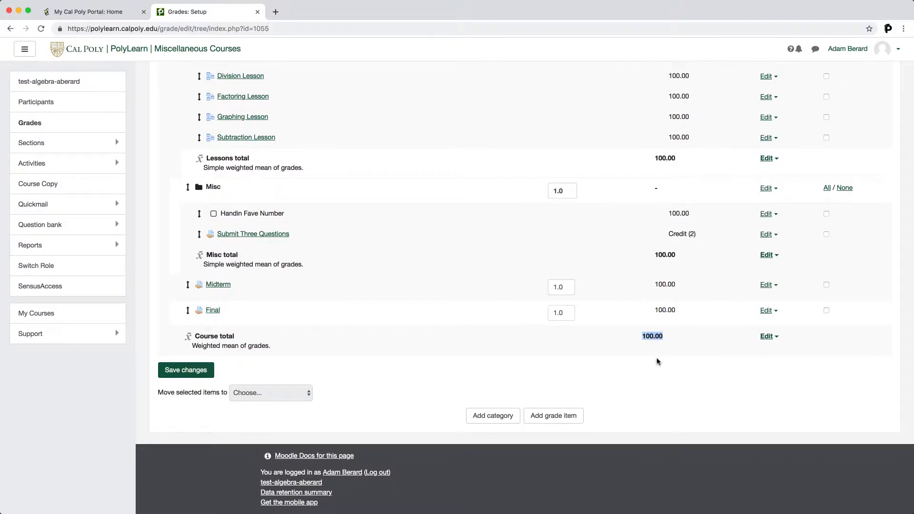
pyautogui.scroll(15, 661, 355)
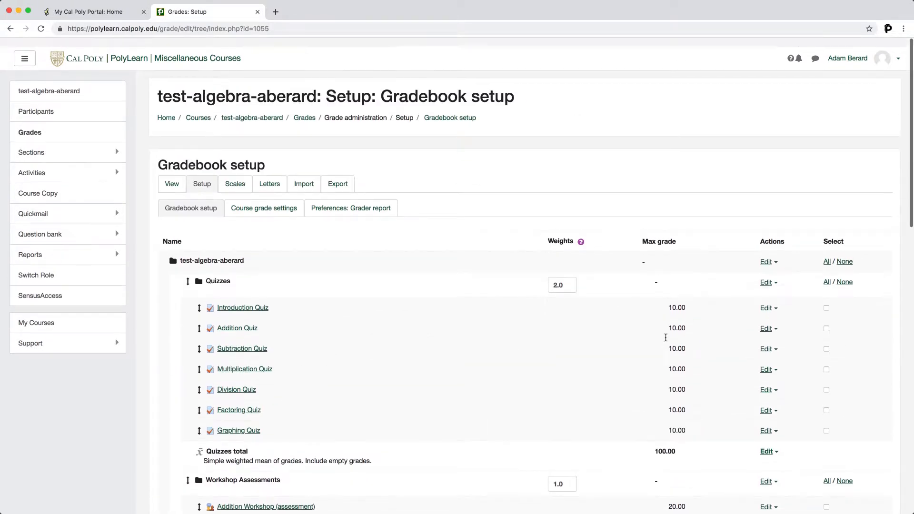
pyautogui.click(767, 262)
pyautogui.click(750, 274)
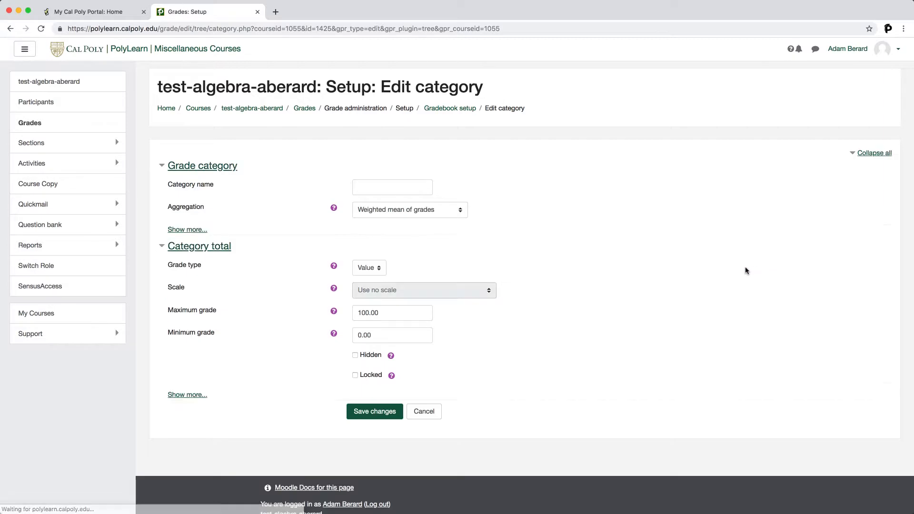
pyautogui.click(437, 214)
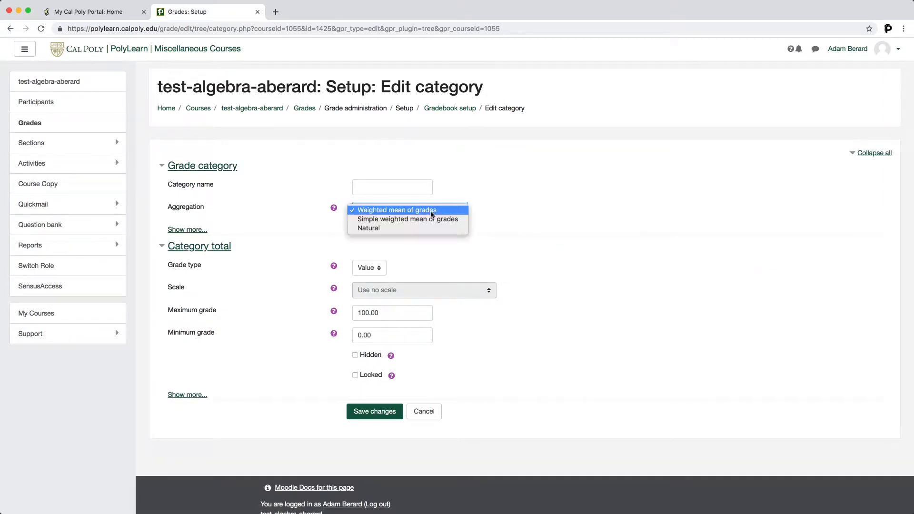
pyautogui.click(431, 220)
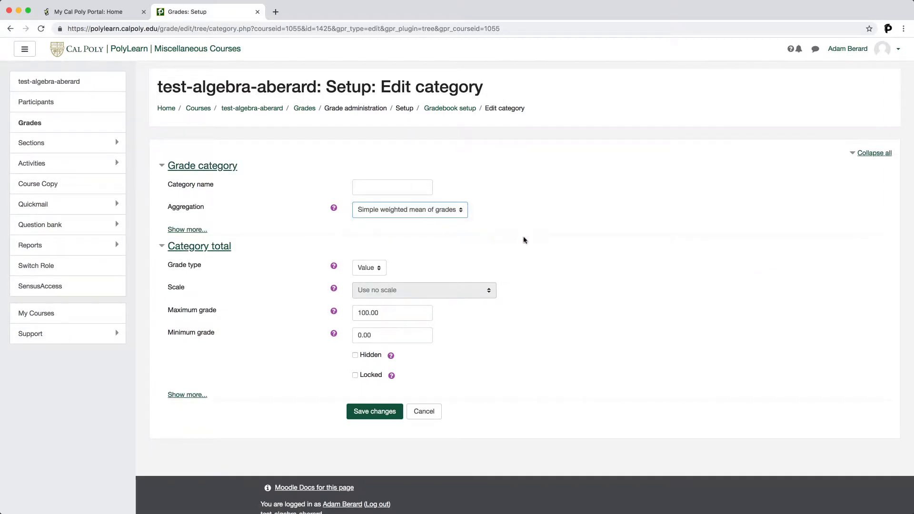
pyautogui.click(392, 411)
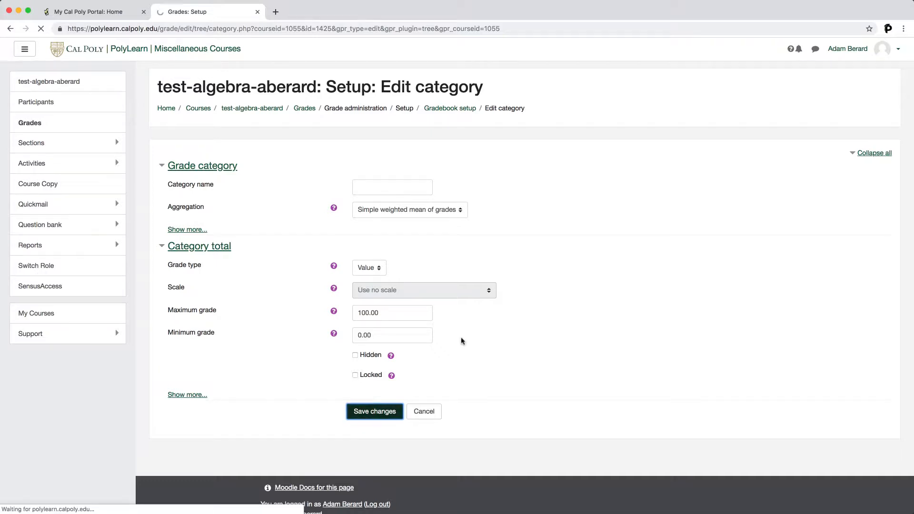
pyautogui.click(528, 210)
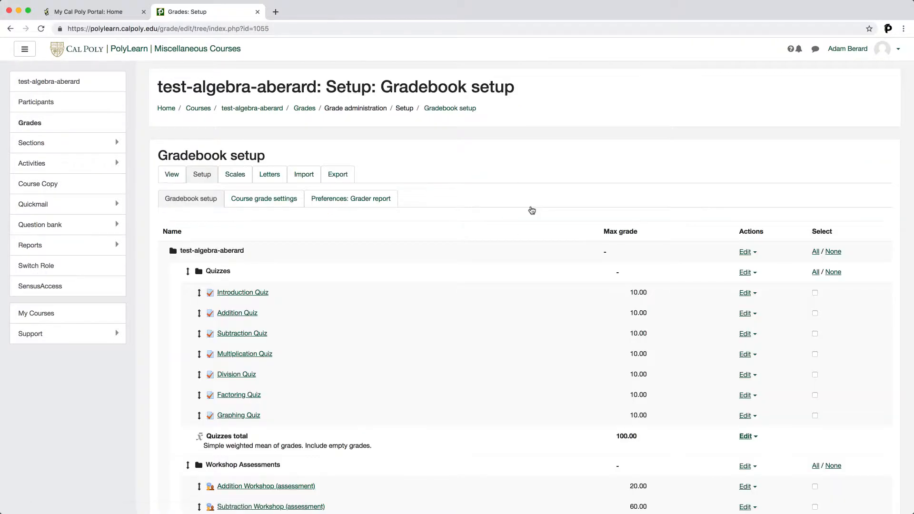
# Examine the maximum grades of the quizzes, the workshop assessments and the Quizzes total under the new aggregation
pyautogui.scroll(-2, 532, 210)
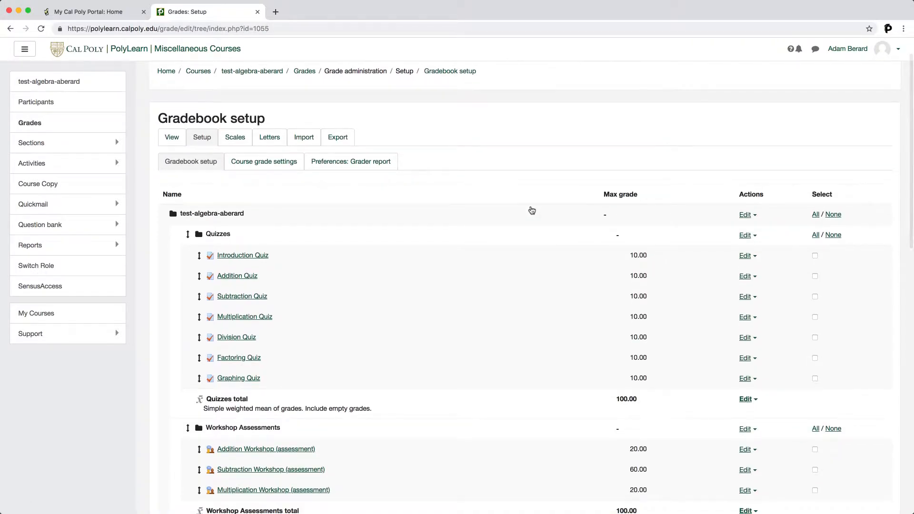
pyautogui.scroll(-2, 532, 210)
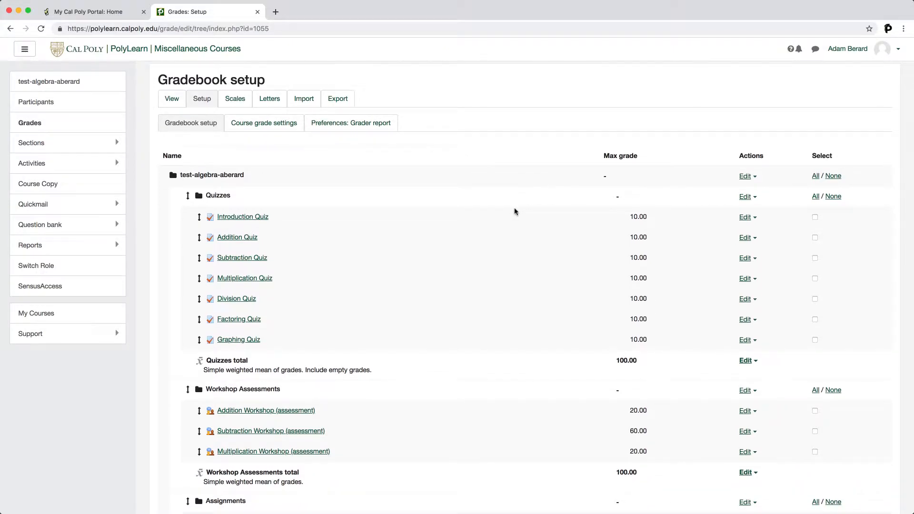
pyautogui.scroll(-1, 514, 210)
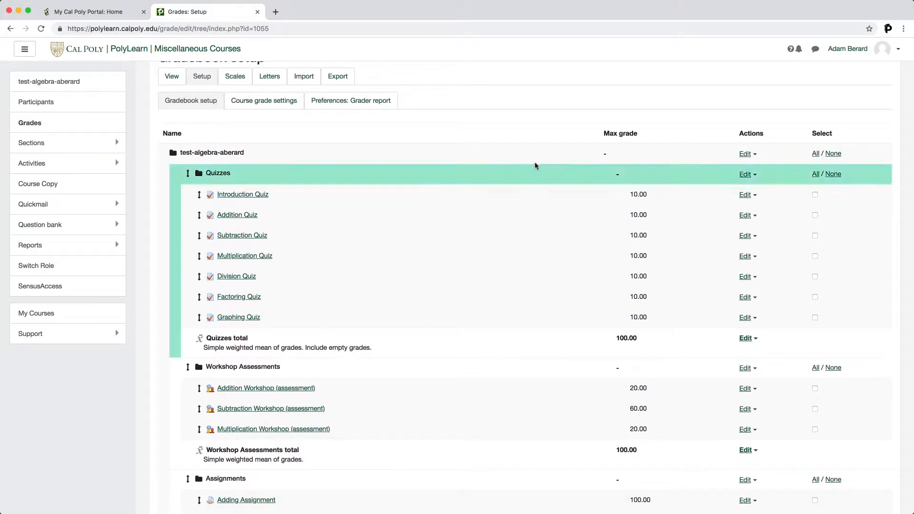
pyautogui.scroll(-1, 534, 138)
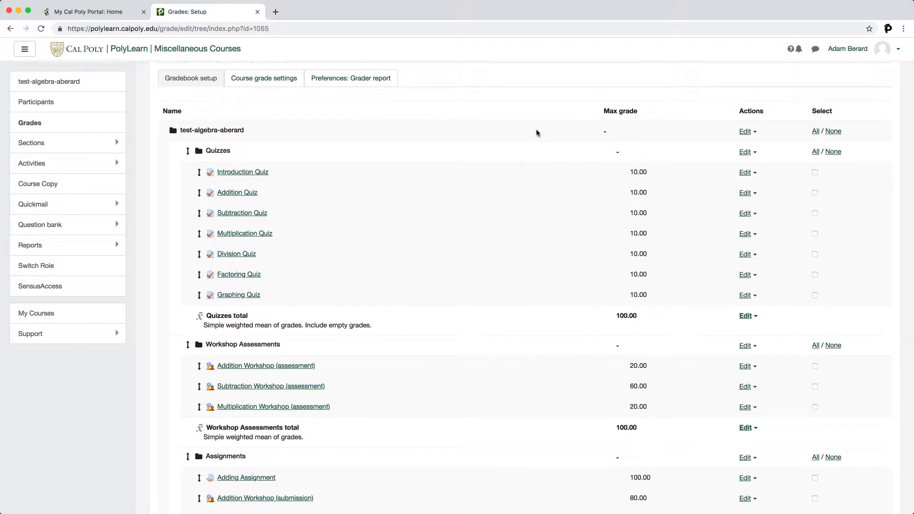
pyautogui.scroll(-1, 476, 314)
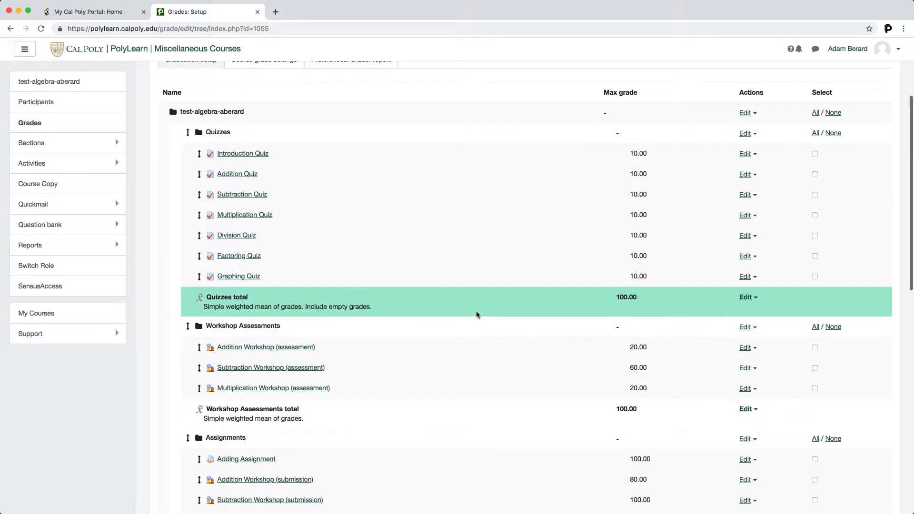
pyautogui.moveTo(643, 302); pyautogui.dragTo(599, 303)
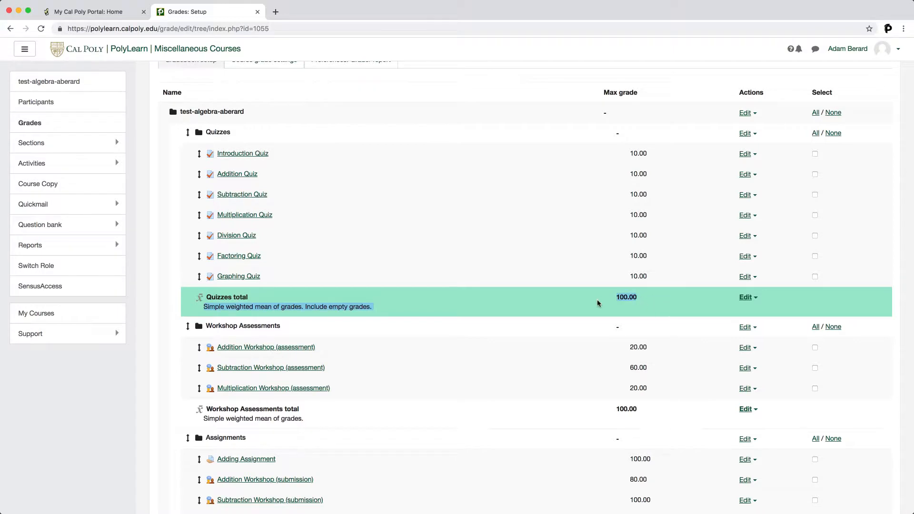
pyautogui.click(605, 299)
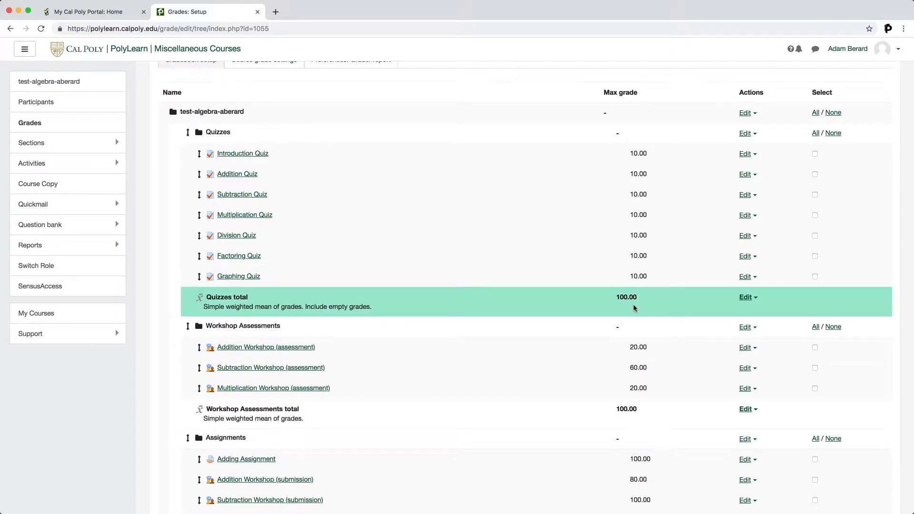
pyautogui.scroll(-1, 466, 299)
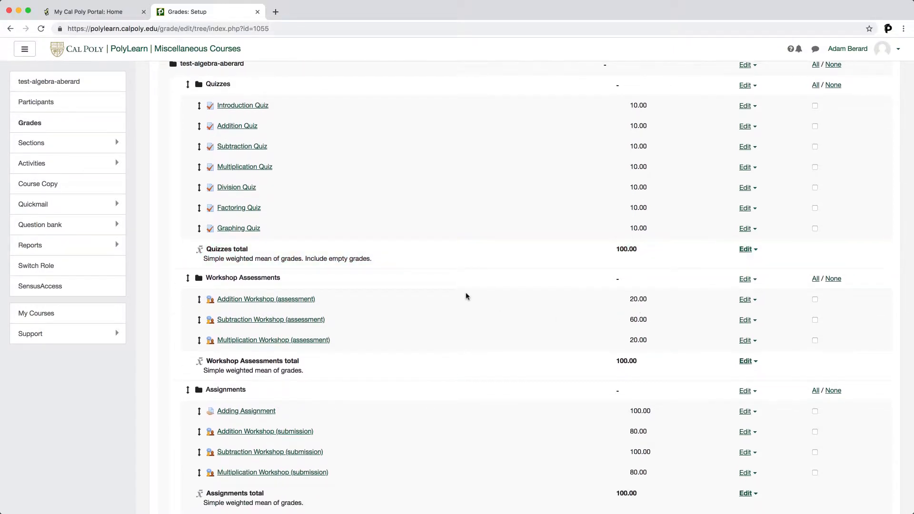
# Examine the category totals and the course total's maximum grade under the simple weighted mean aggregation
pyautogui.scroll(3, 466, 296)
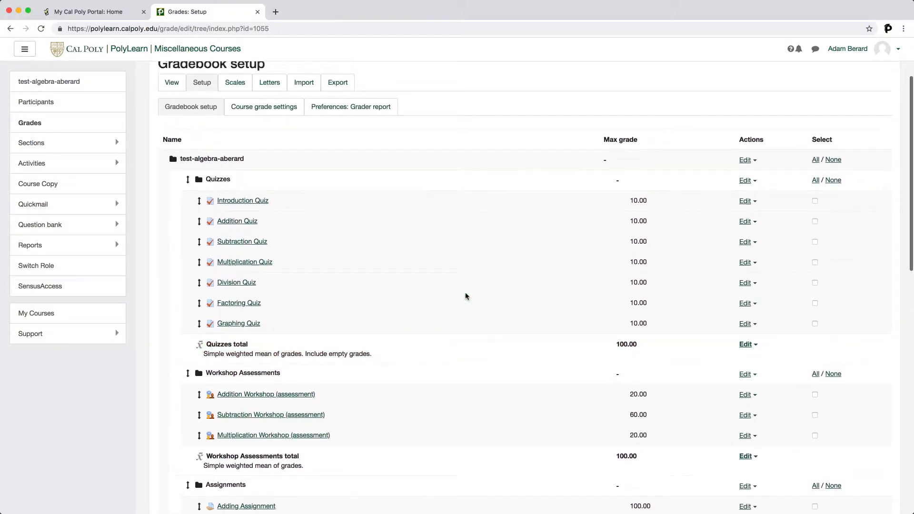
pyautogui.scroll(-5, 466, 296)
pyautogui.scroll(-15, 465, 296)
pyautogui.tripleClick(565, 335)
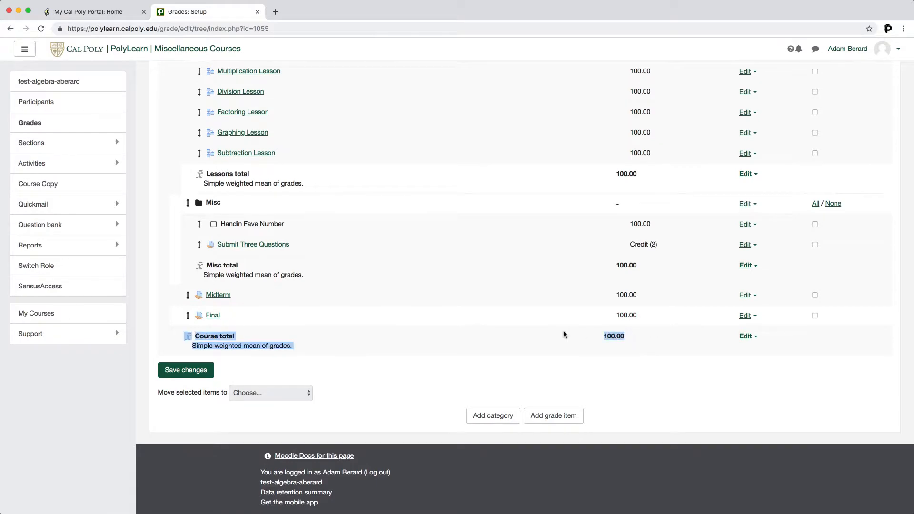
pyautogui.click(599, 339)
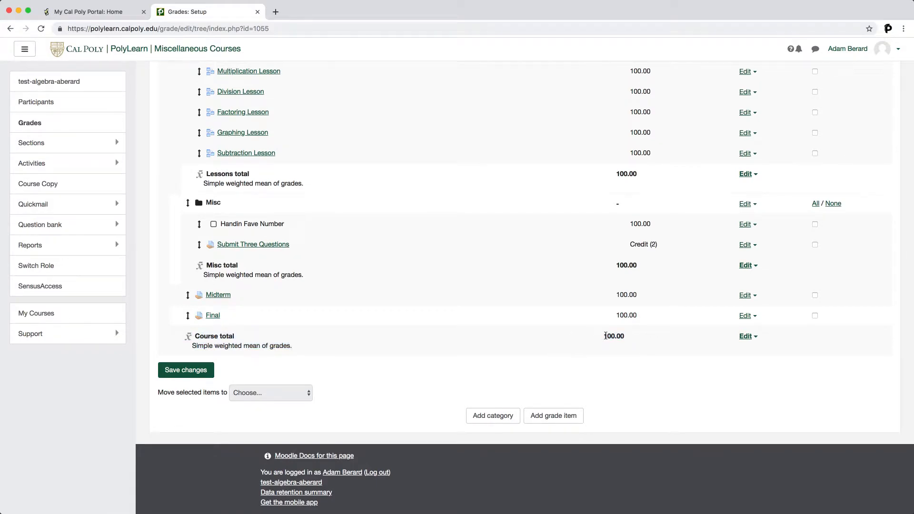
pyautogui.moveTo(606, 336); pyautogui.dragTo(622, 338)
pyautogui.click(626, 340)
pyautogui.scroll(20, 622, 340)
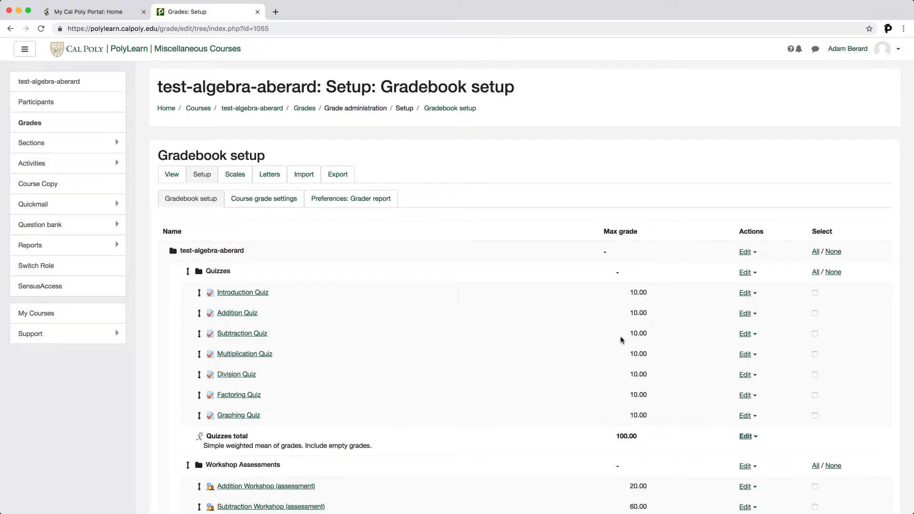
# Change the top-level course category's aggregation to the sum-based method with automatic weights, save it, and return to the gradebook setup
pyautogui.scroll(-2, 622, 341)
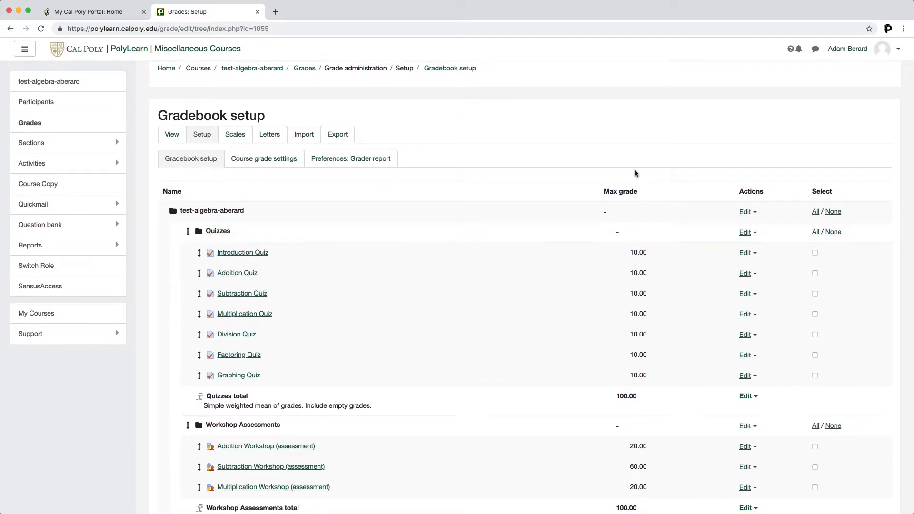
pyautogui.click(745, 212)
pyautogui.click(738, 227)
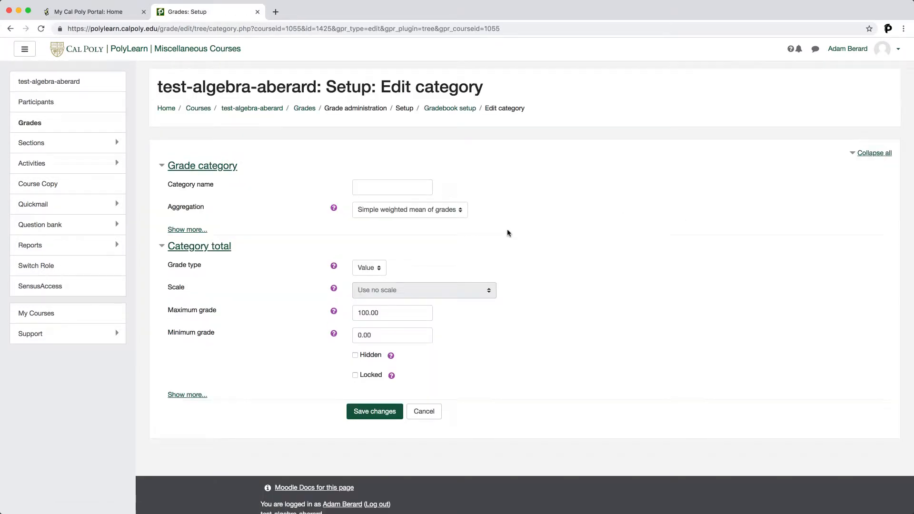
pyautogui.click(418, 209)
pyautogui.click(402, 220)
pyautogui.click(387, 414)
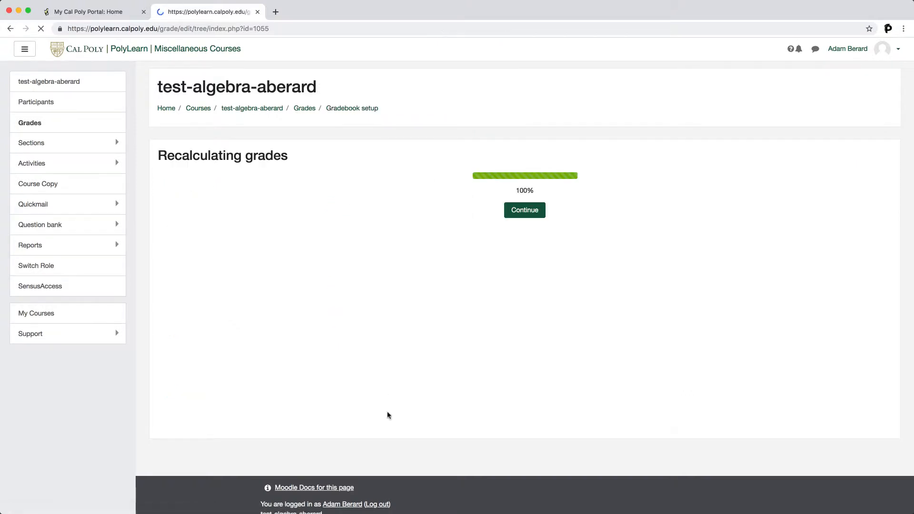
pyautogui.click(515, 217)
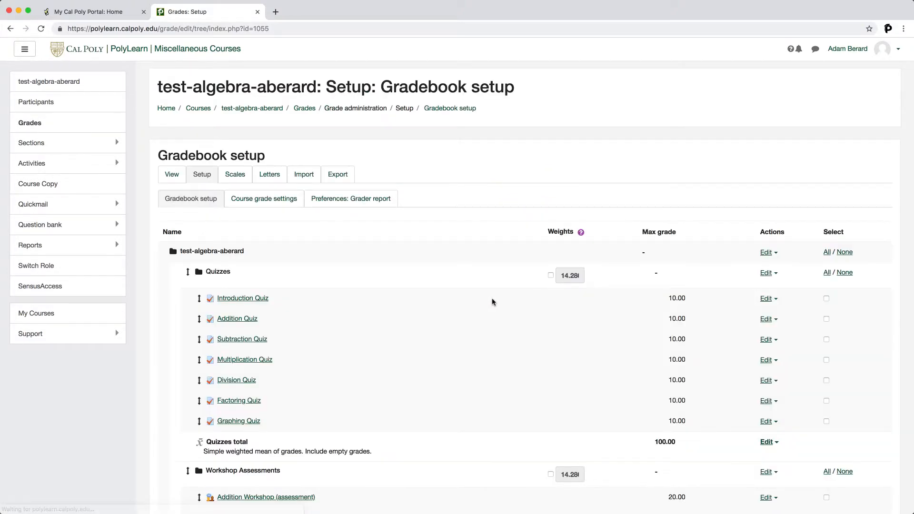
# Examine the course total's maximum grade and the automatic weights of the Misc, Midterm and Final entries
pyautogui.scroll(-5, 492, 302)
pyautogui.scroll(-15, 492, 302)
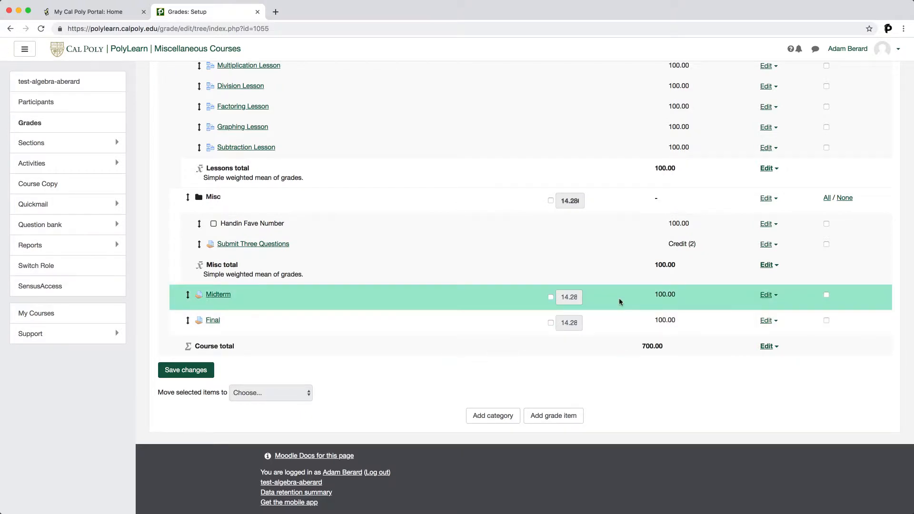
pyautogui.scroll(7, 620, 300)
pyautogui.scroll(-4, 615, 303)
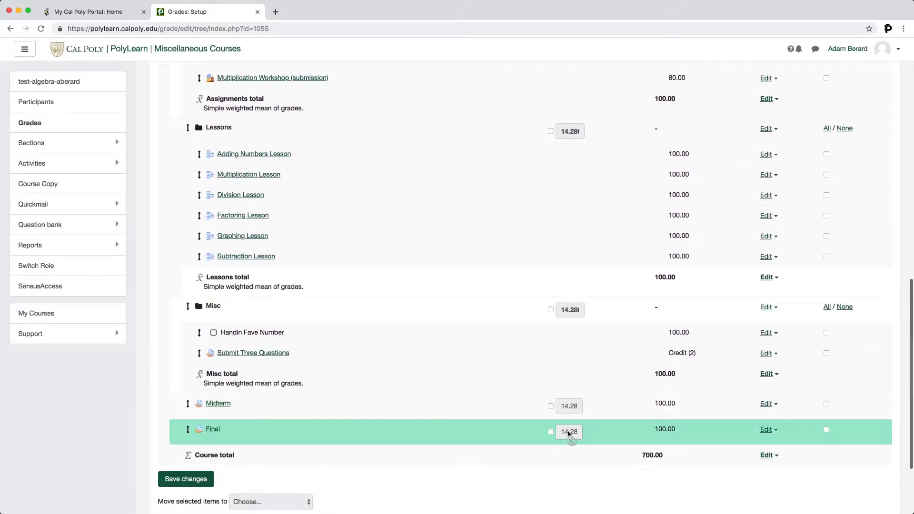
pyautogui.scroll(2, 569, 409)
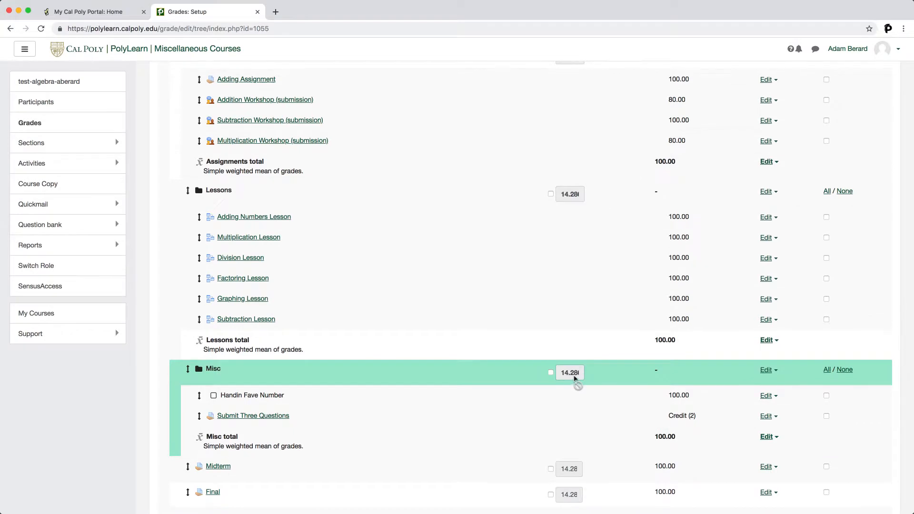
pyautogui.scroll(-2, 575, 379)
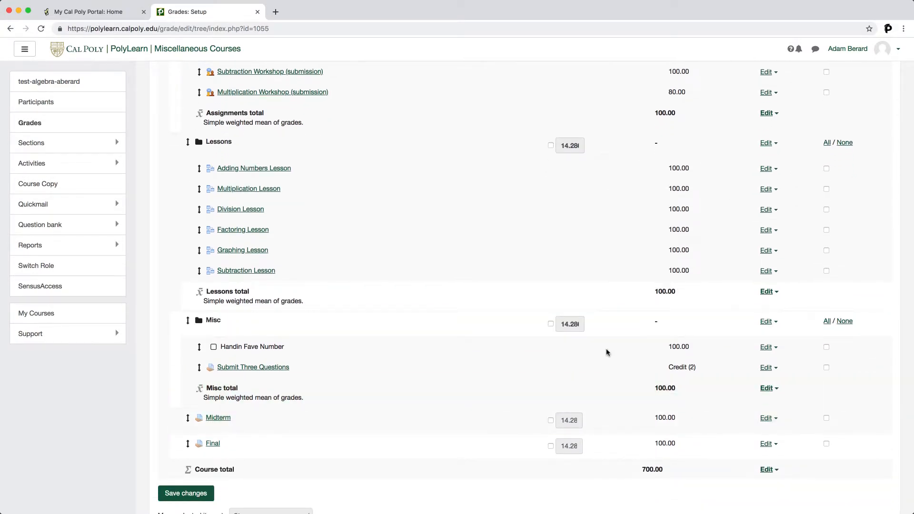
pyautogui.scroll(8, 606, 353)
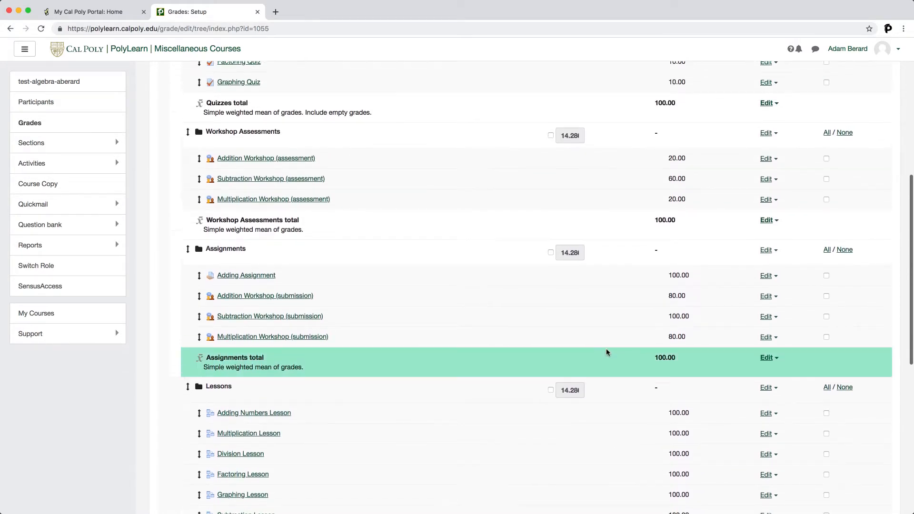
pyautogui.scroll(9, 607, 352)
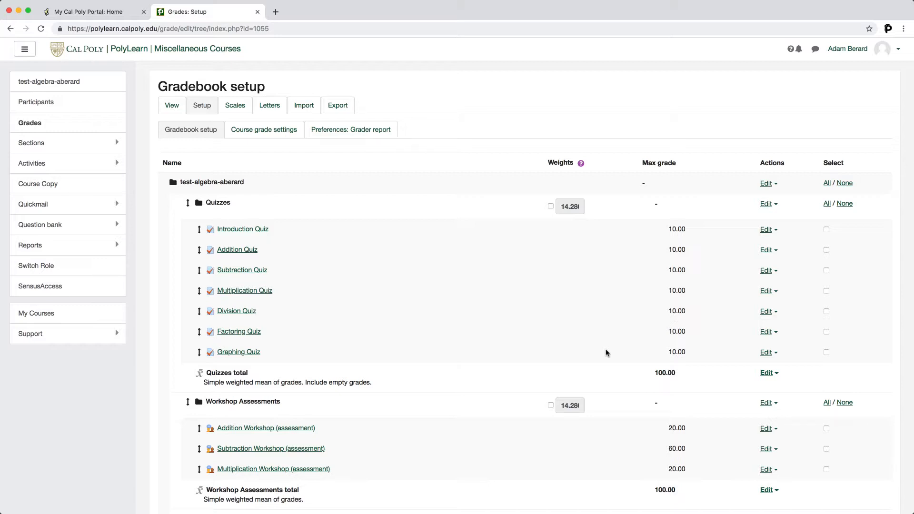
# Compare the automatic weights of all categories and exams with their maximum grades, from Quizzes through Final
pyautogui.scroll(-3, 606, 353)
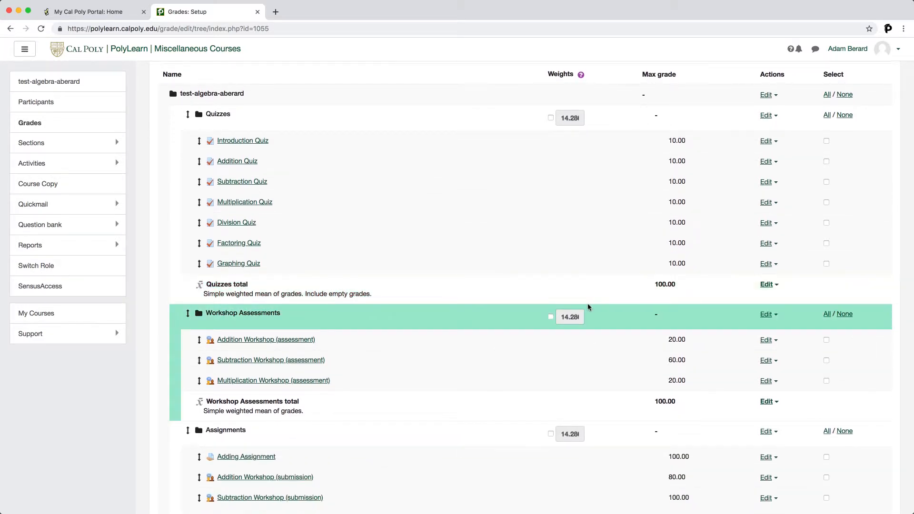
pyautogui.scroll(-1, 599, 325)
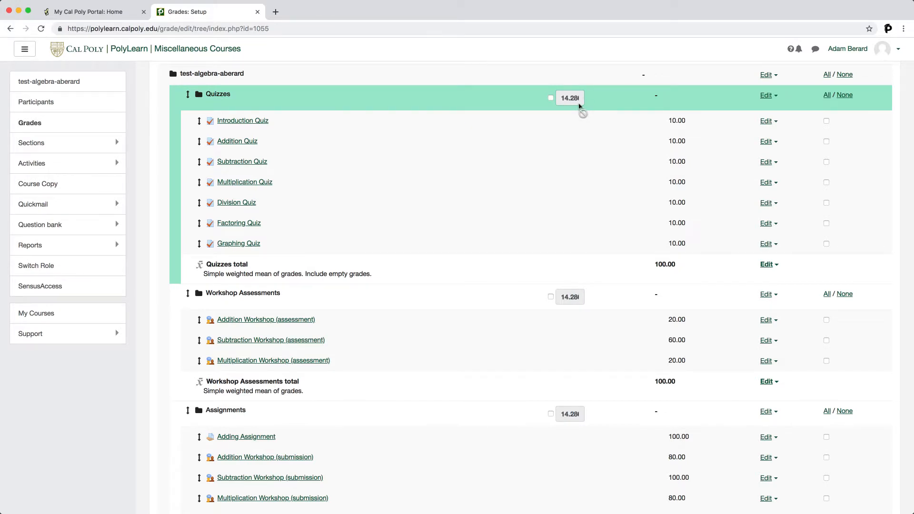
pyautogui.scroll(-5, 579, 105)
pyautogui.scroll(-4, 562, 255)
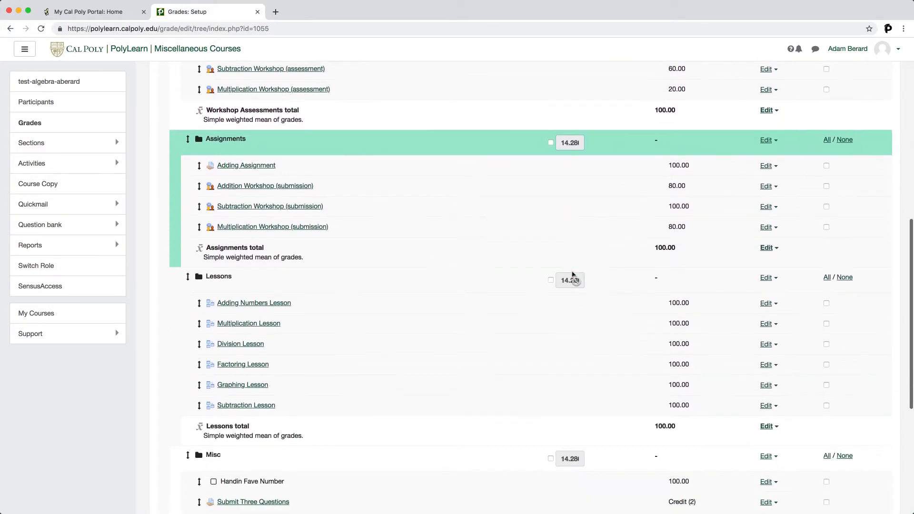
pyautogui.scroll(-4, 569, 281)
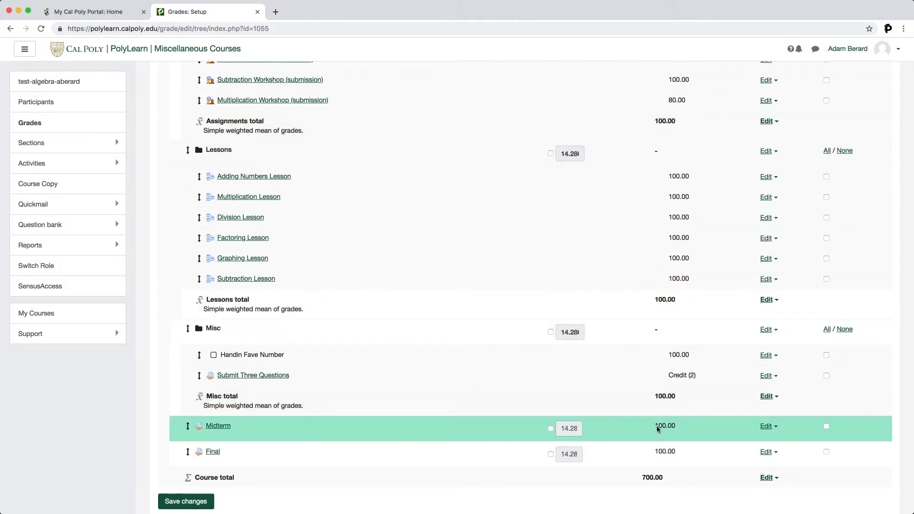
pyautogui.scroll(1, 572, 372)
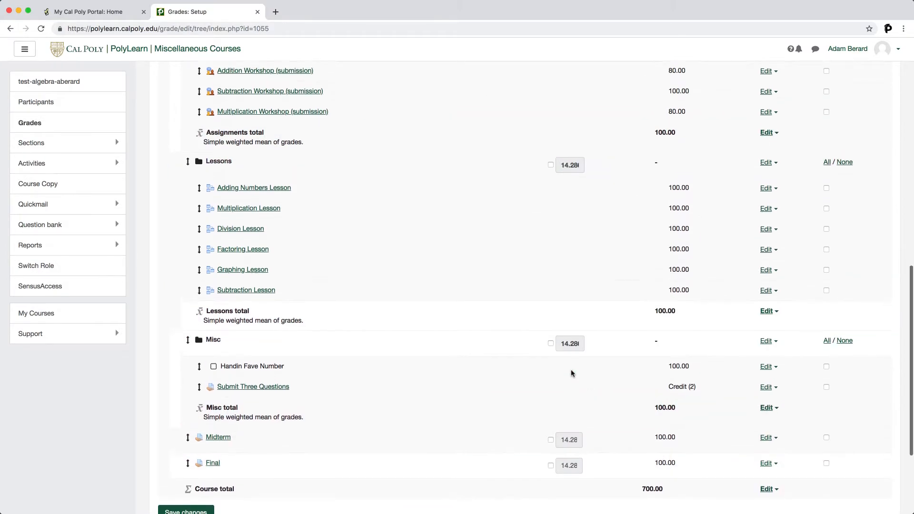
pyautogui.scroll(10, 571, 373)
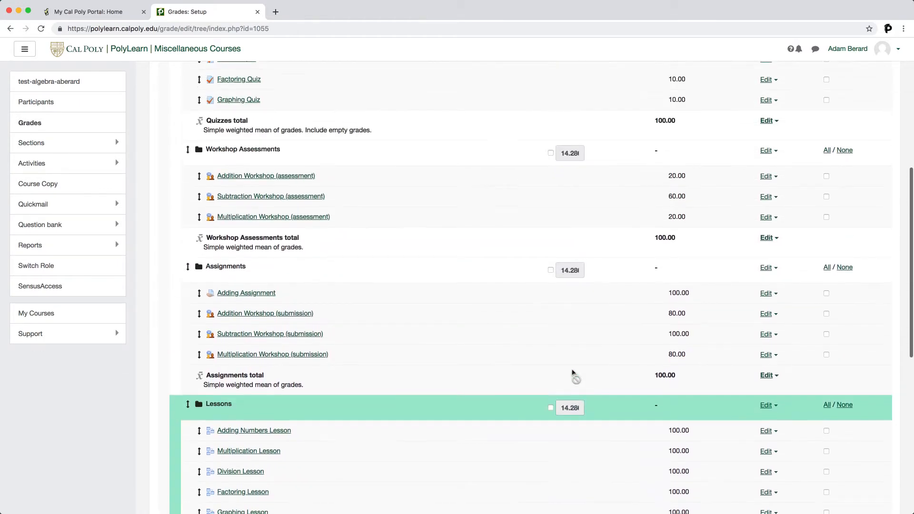
pyautogui.scroll(5, 573, 374)
pyautogui.scroll(-4, 543, 369)
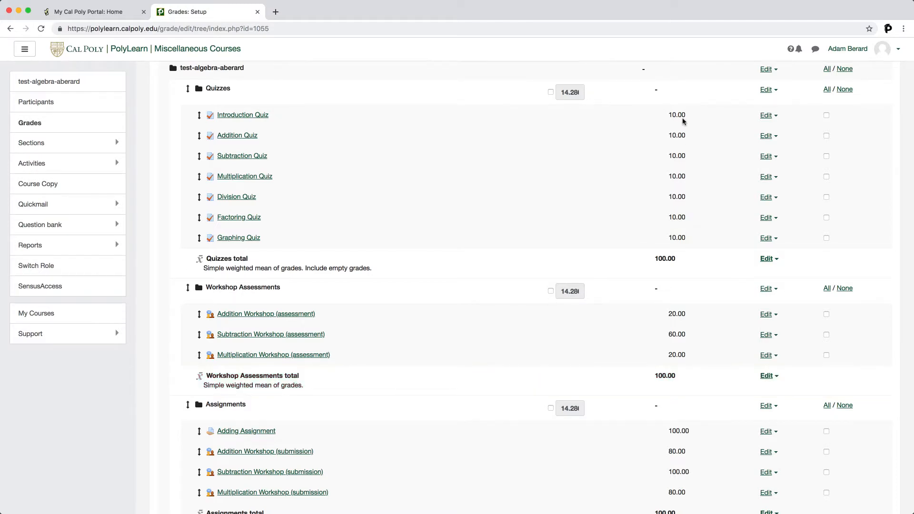
# Override the Quizzes category's weight with 10, save it, and return to the gradebook setup after the grade recalculation
pyautogui.scroll(3, 623, 149)
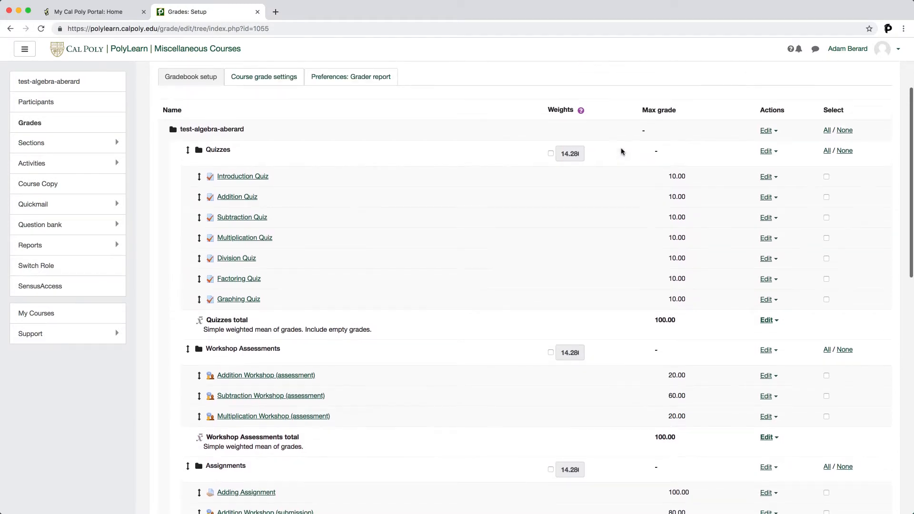
pyautogui.scroll(1, 599, 215)
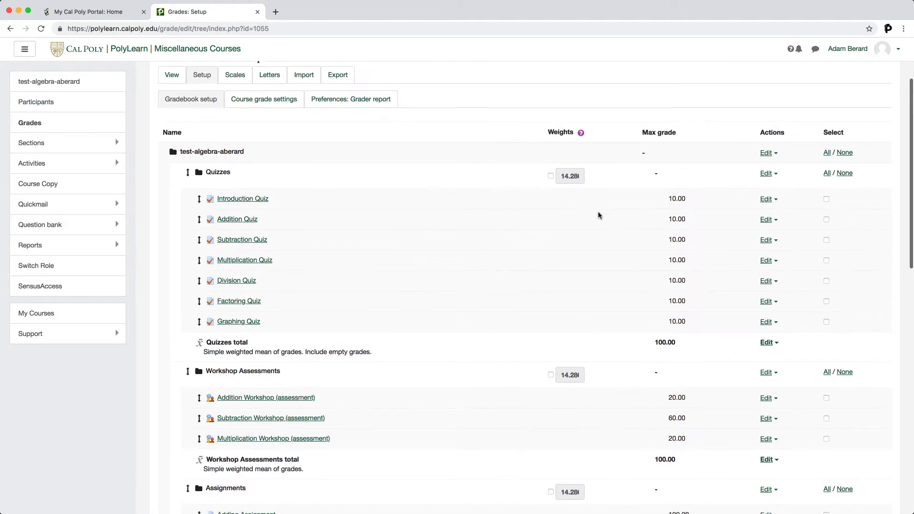
pyautogui.click(551, 178)
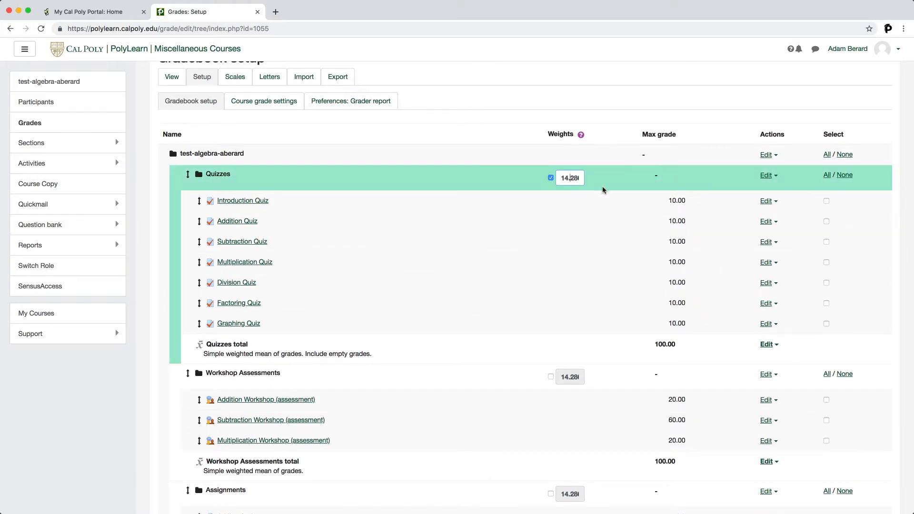
pyautogui.press('super+a')
pyautogui.write('10')
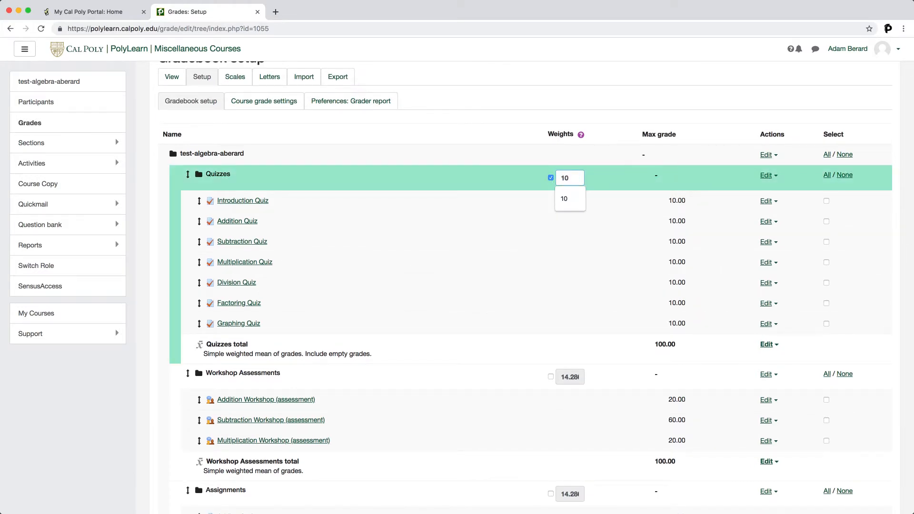
pyautogui.press('Return')
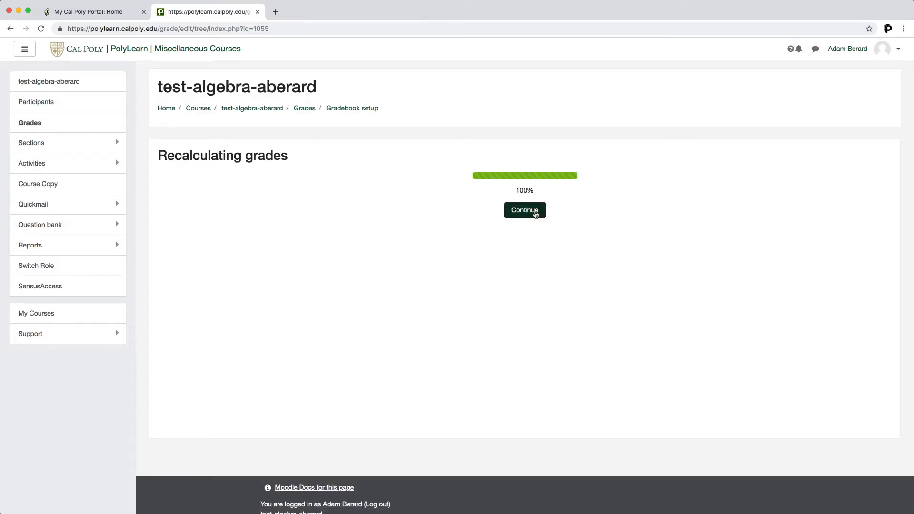
pyautogui.click(536, 214)
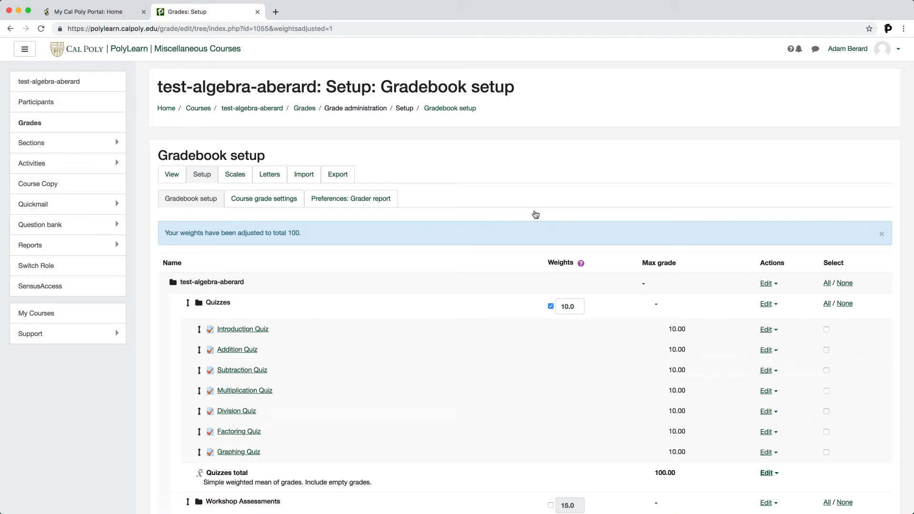
# Check the other categories' adjusted weights, then override the Workshop Assessments weight with 20 and save it through the recalculation
pyautogui.scroll(-3, 536, 215)
pyautogui.scroll(-4, 557, 191)
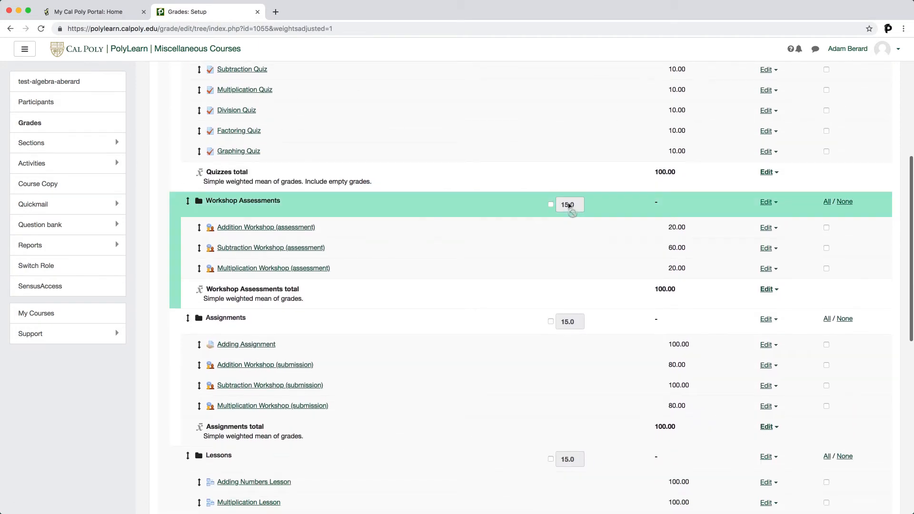
pyautogui.scroll(-4, 569, 324)
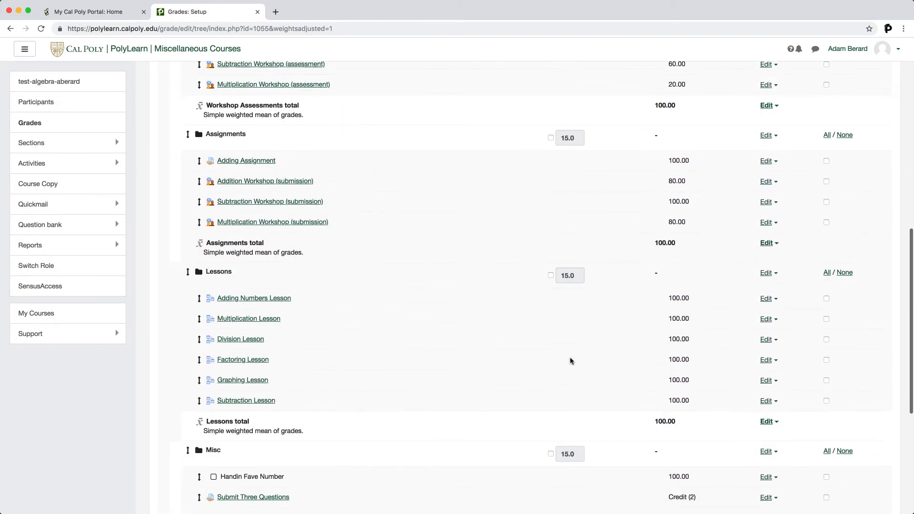
pyautogui.scroll(-1, 537, 407)
pyautogui.scroll(7, 542, 390)
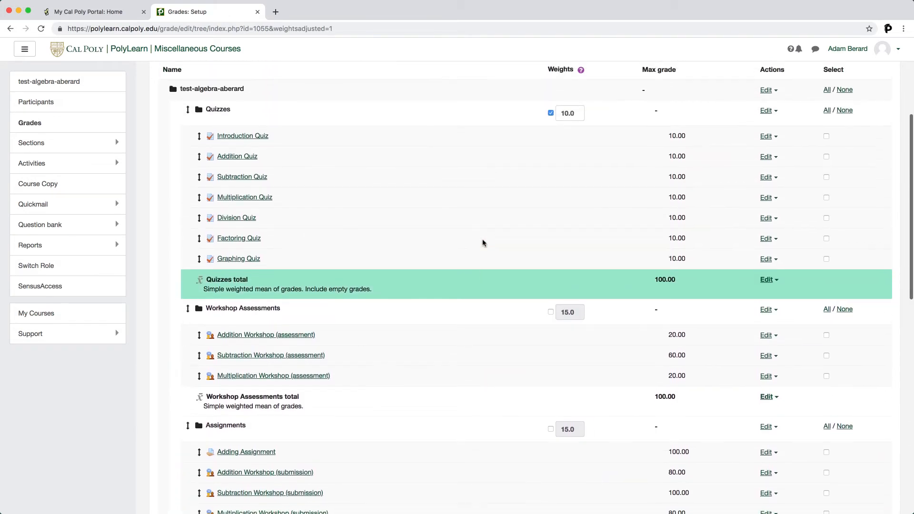
pyautogui.click(551, 335)
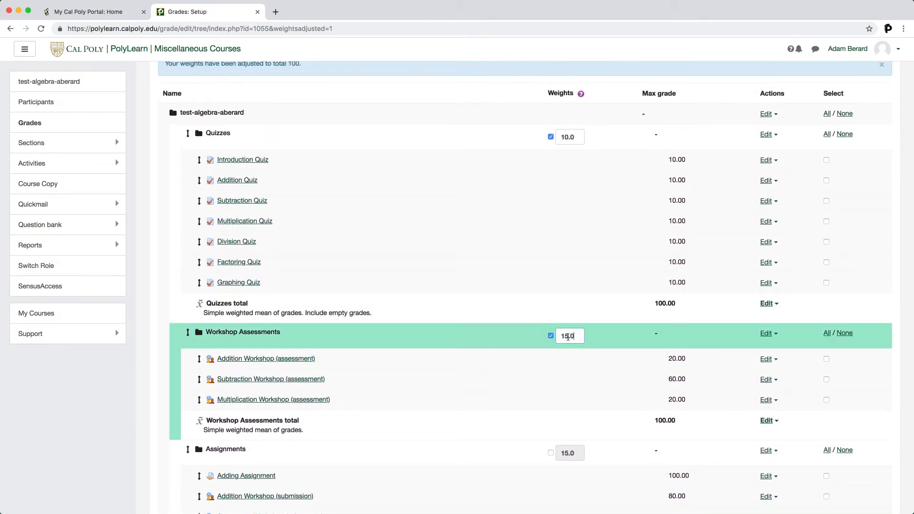
pyautogui.doubleClick(568, 337)
pyautogui.write('20')
pyautogui.press('Return')
pyautogui.click(538, 214)
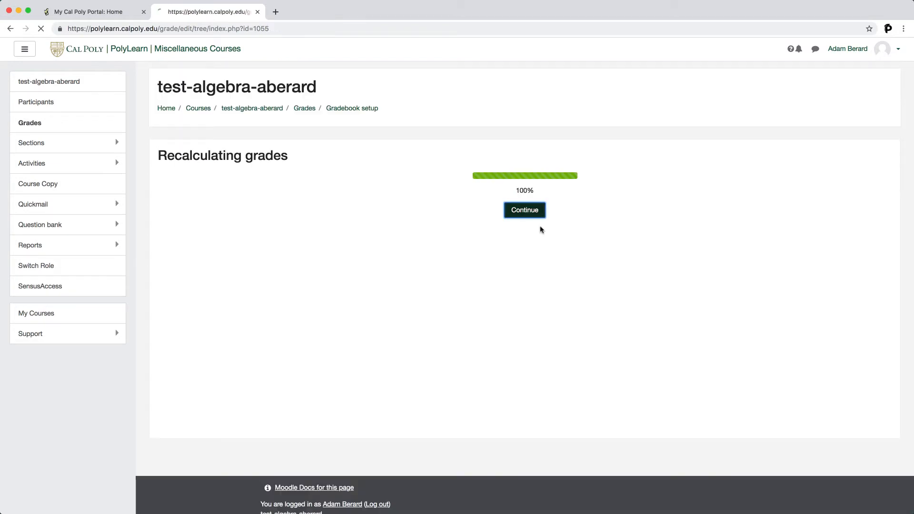
# Review the redistributed weights of the Assignments, Lessons, Misc, Midterm and Final entries, and save the gradebook setup
pyautogui.scroll(-10, 563, 248)
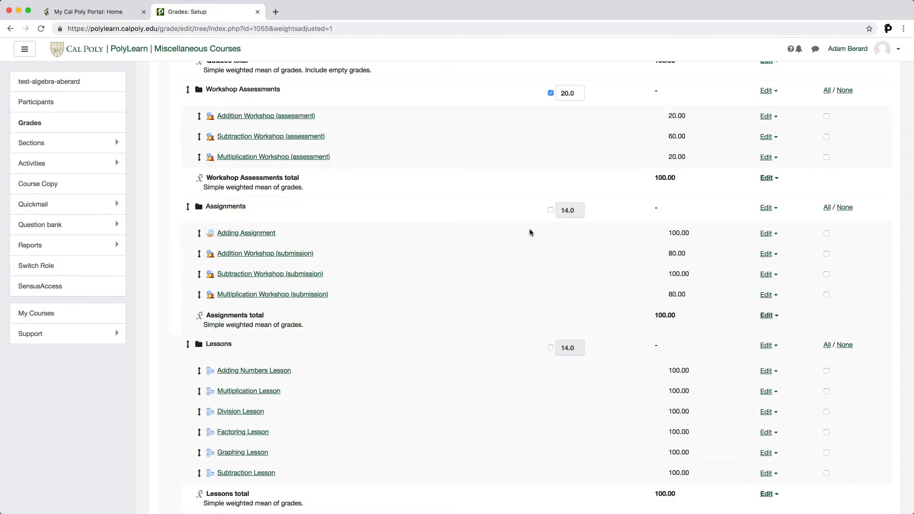
pyautogui.scroll(-3, 573, 364)
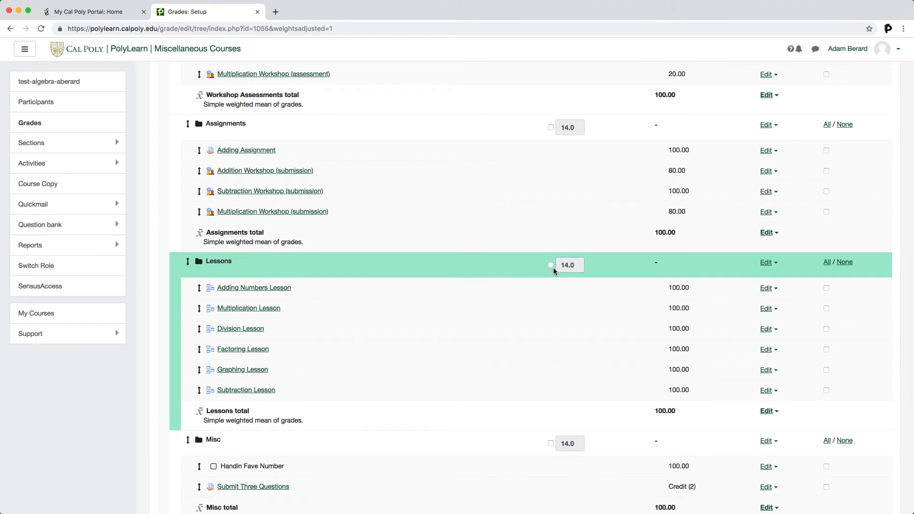
pyautogui.scroll(3, 555, 271)
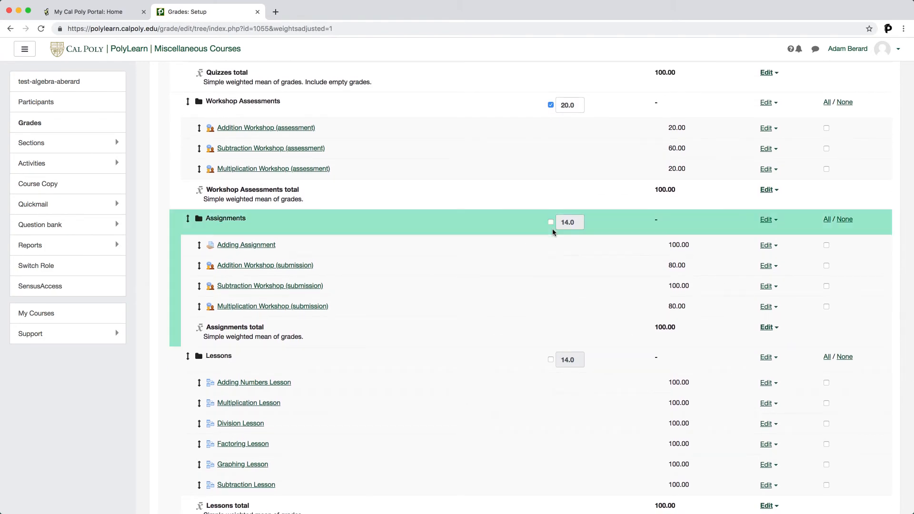
pyautogui.scroll(-10, 553, 226)
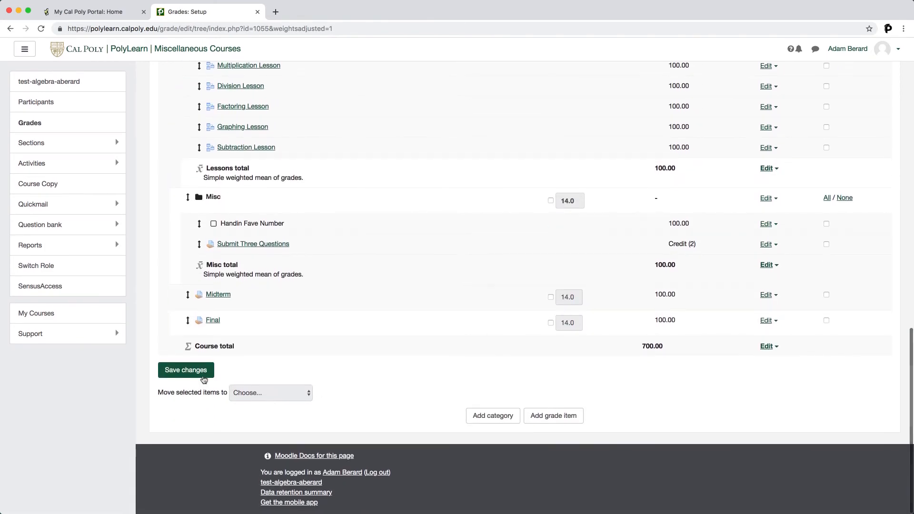
pyautogui.click(202, 376)
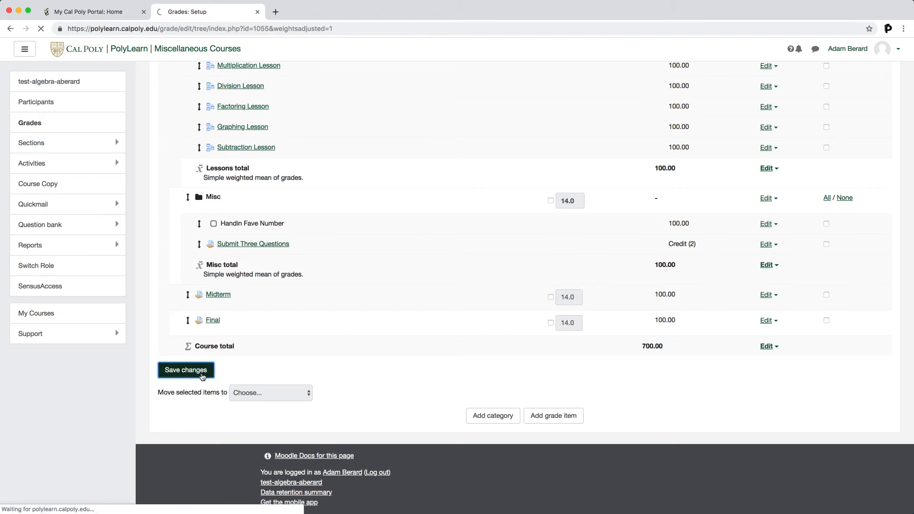